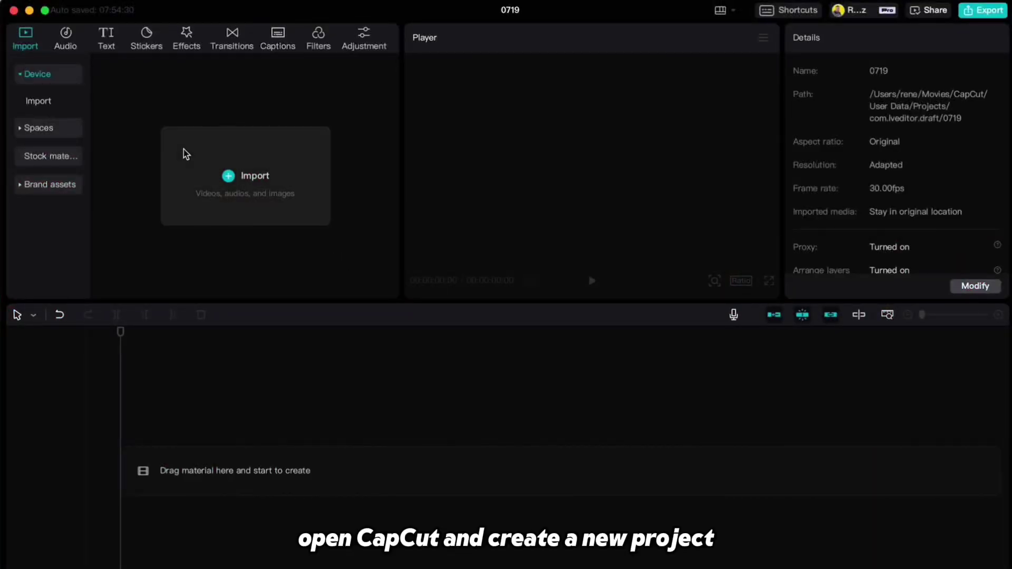
Add a Default text clip and select its placeholder text for the welcome message.
left_click(106, 36)
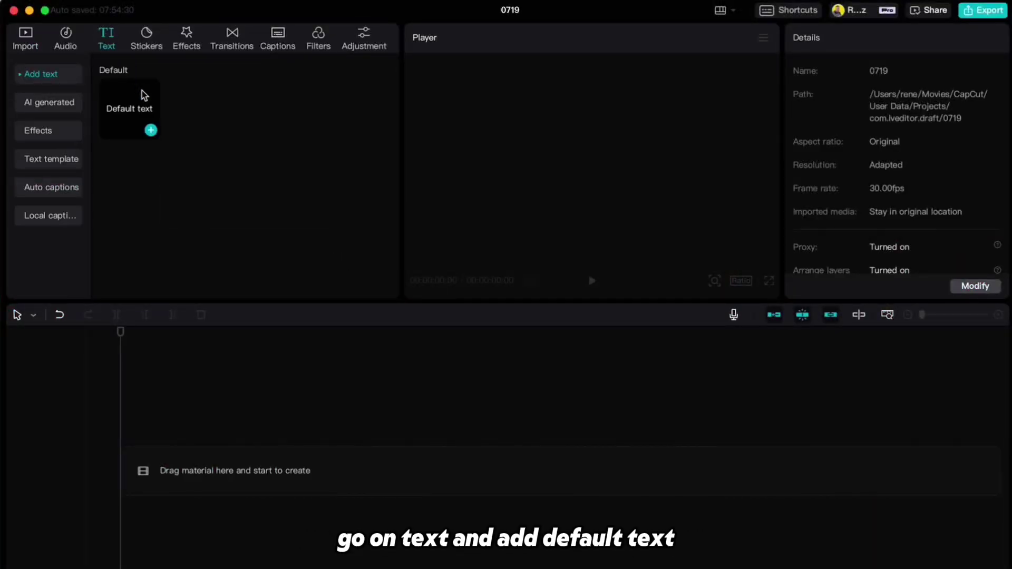
left_click(151, 130)
left_click_drag(862, 112, 754, 106)
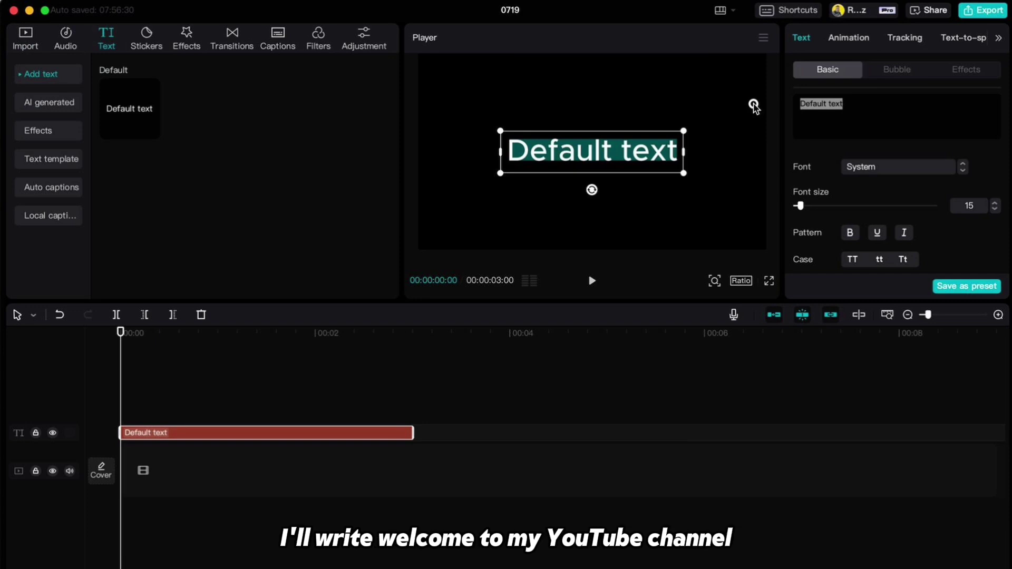
type("Welcome to my YouTube Ch")
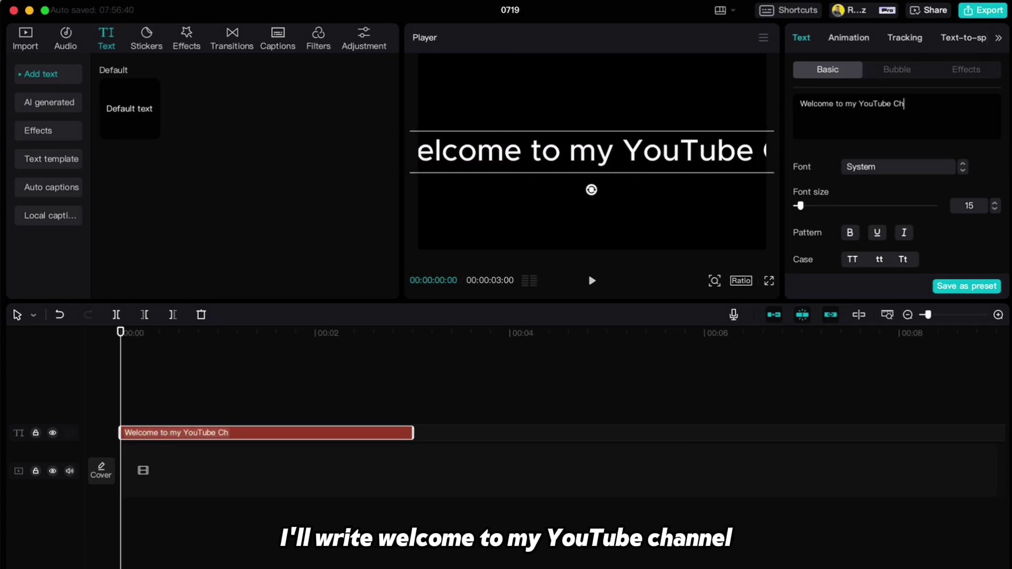
type("annel where I teach you video editing in CapCut.")
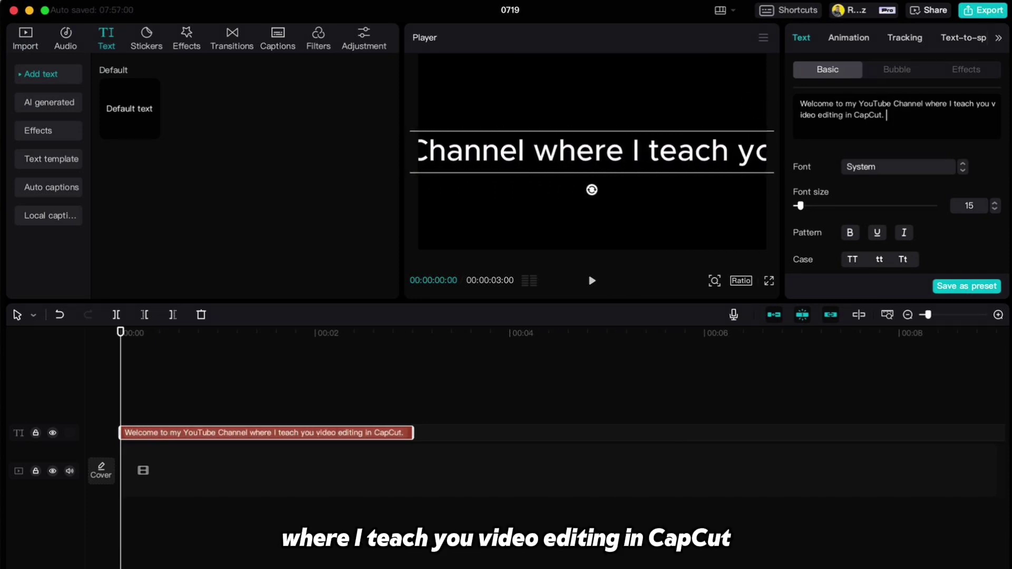
type(" If you like the videos, please don't forget to")
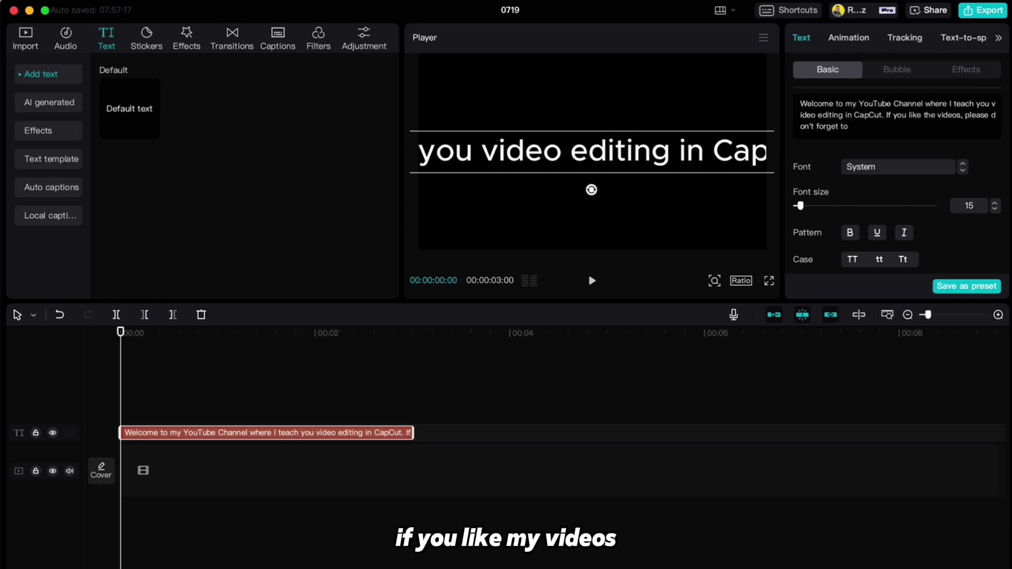
type(" like and subscribe")
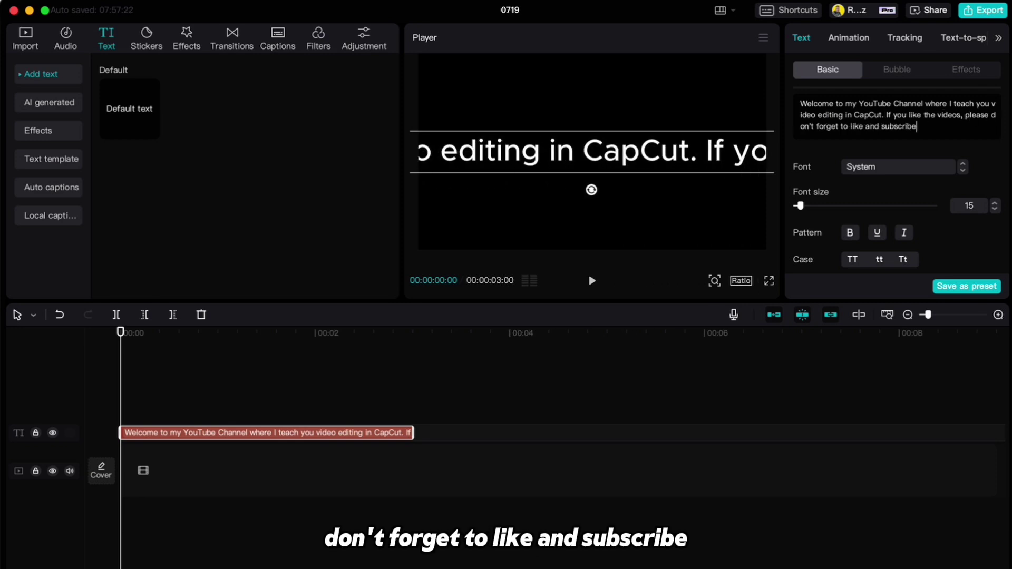
type(".")
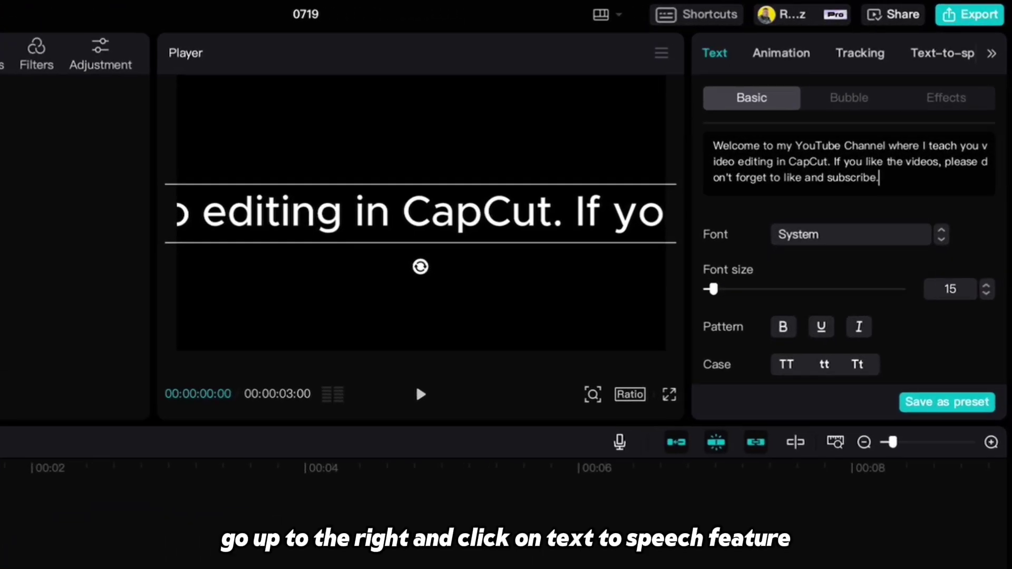
Preview the Joey and Trickster text-to-speech voices, then choose American Male.
left_click(914, 57)
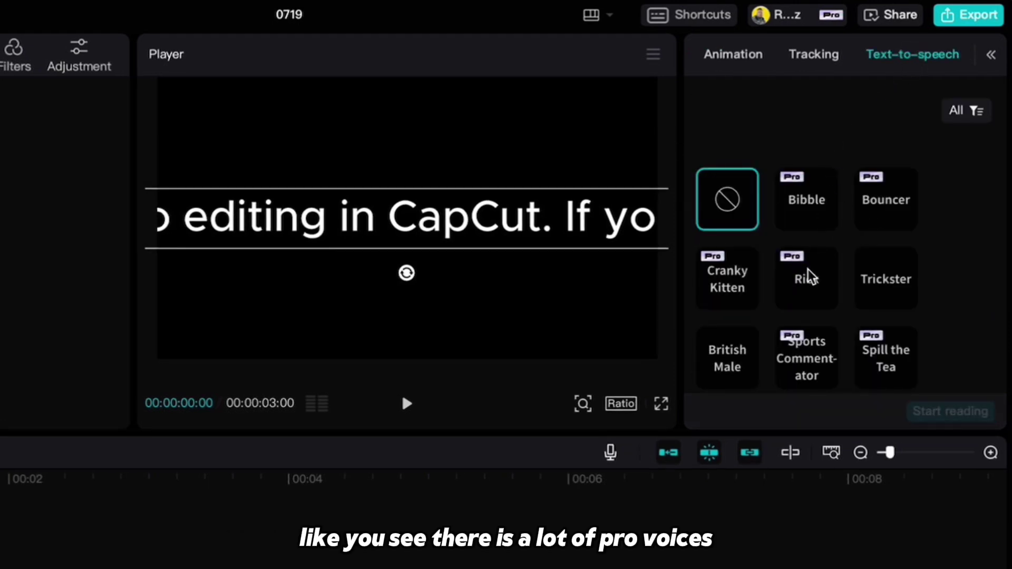
scroll(810, 276, "down", 1)
scroll(811, 275, "down", 2)
scroll(811, 276, "down", 2)
scroll(811, 276, "down", 1)
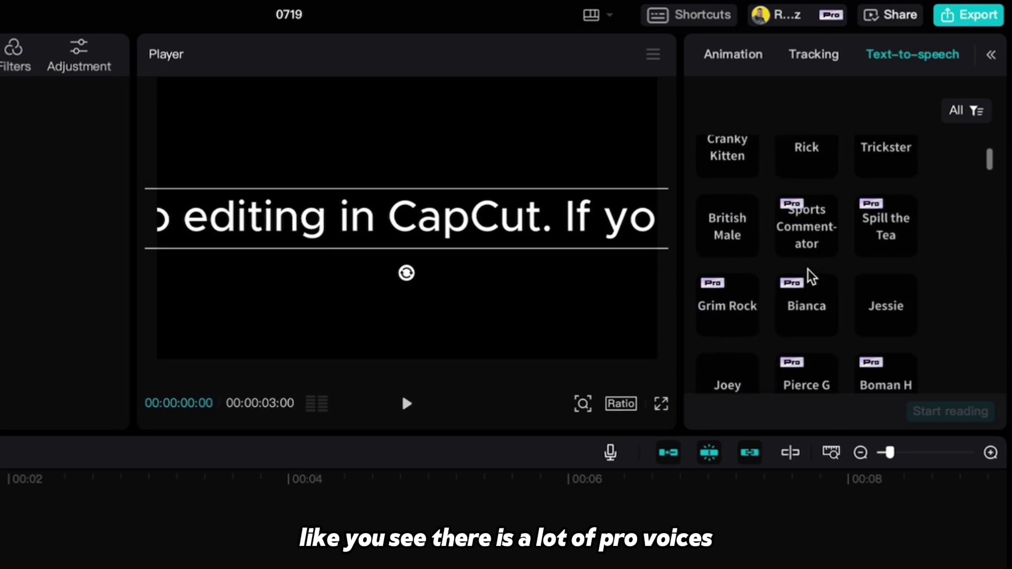
scroll(811, 276, "down", 2)
scroll(809, 276, "down", 2)
scroll(808, 274, "down", 1)
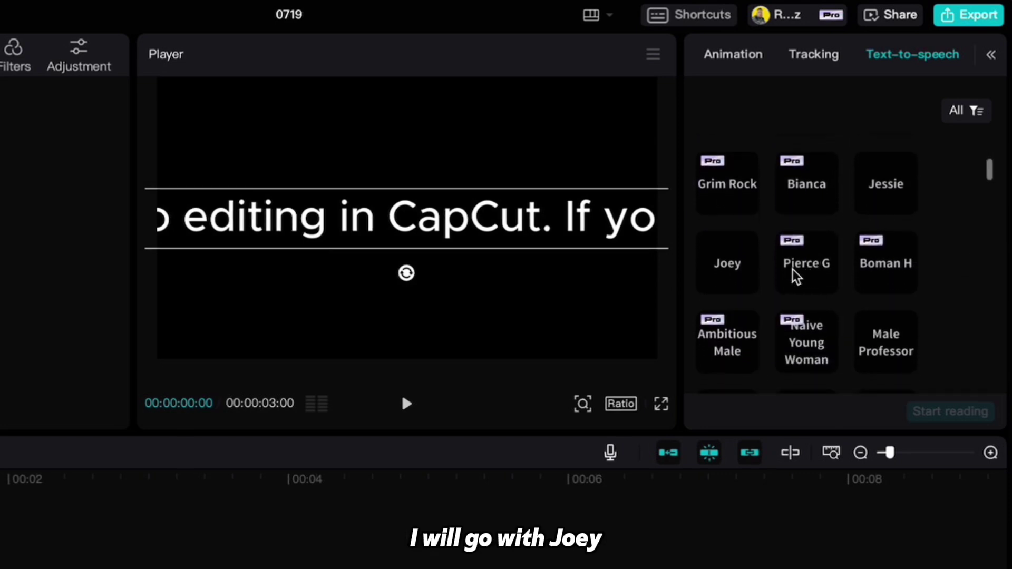
left_click(740, 274)
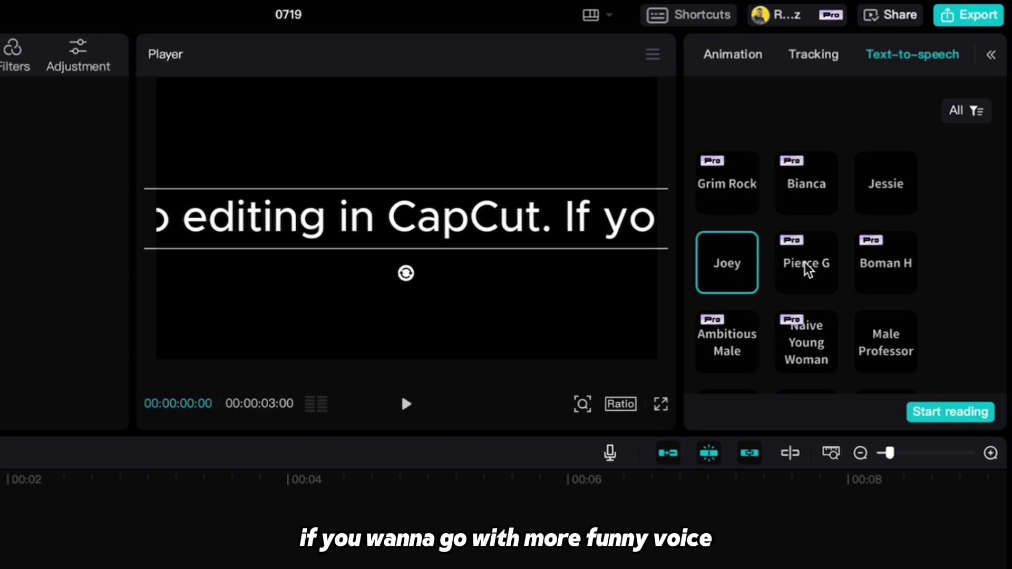
scroll(814, 271, "up", 1)
scroll(815, 271, "up", 3)
scroll(814, 271, "up", 2)
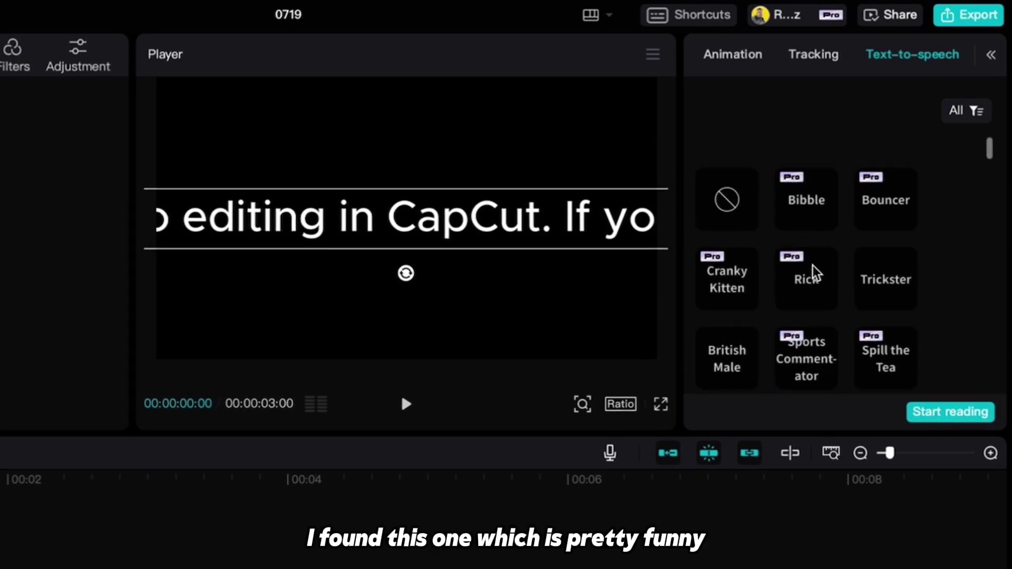
scroll(816, 271, "down", 1)
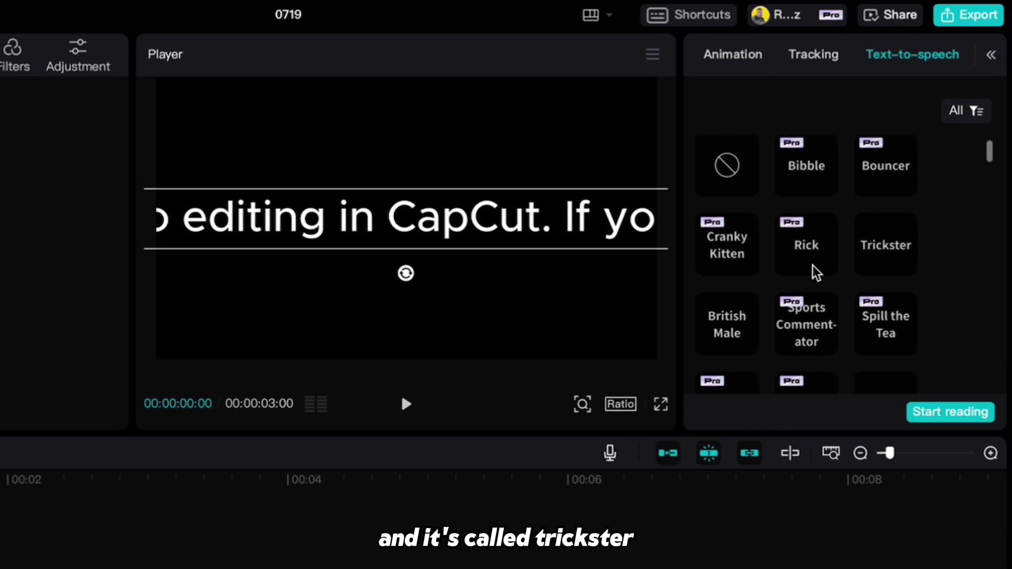
left_click(887, 252)
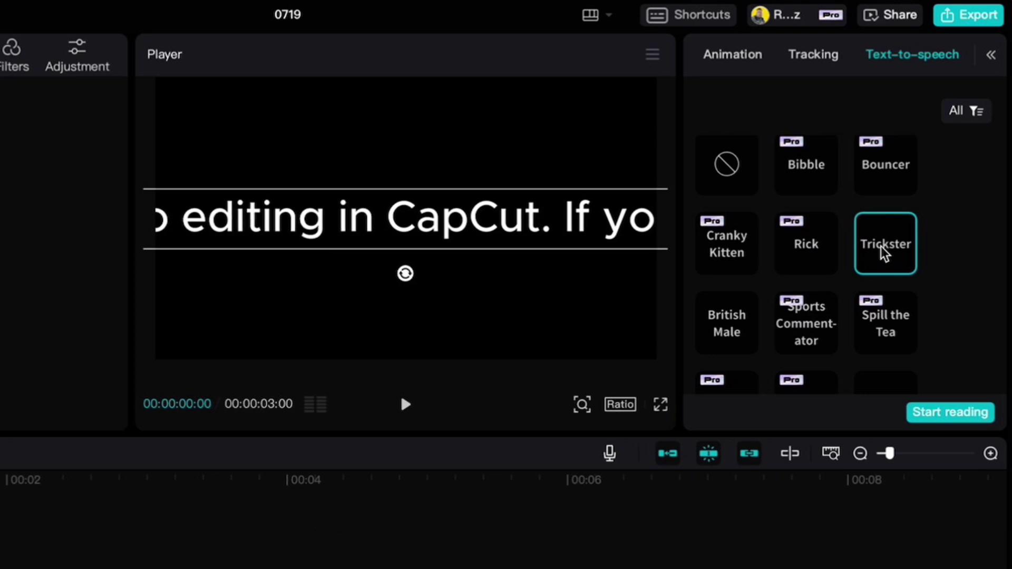
scroll(815, 267, "down", 5)
scroll(815, 267, "down", 5)
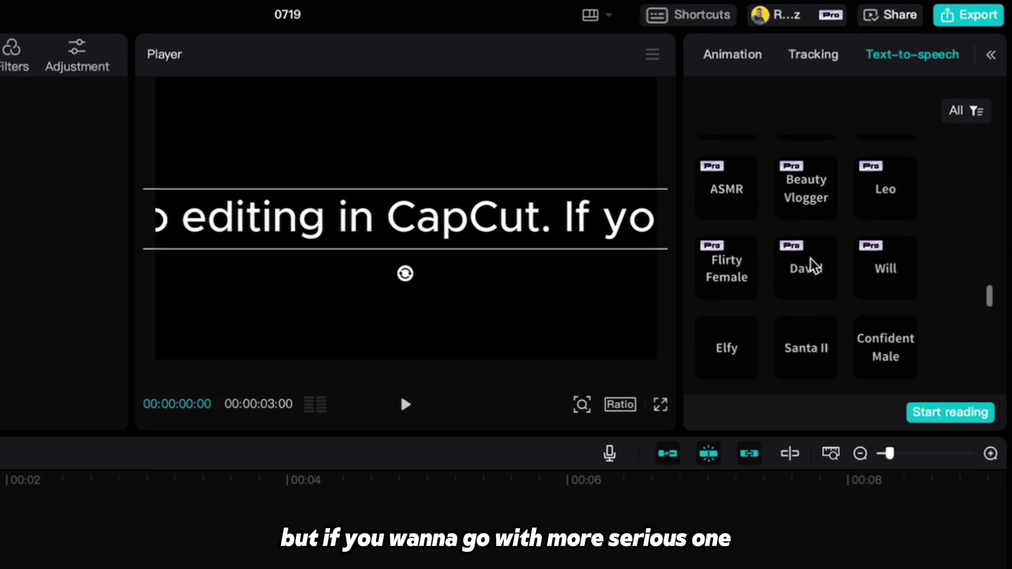
scroll(815, 266, "down", 5)
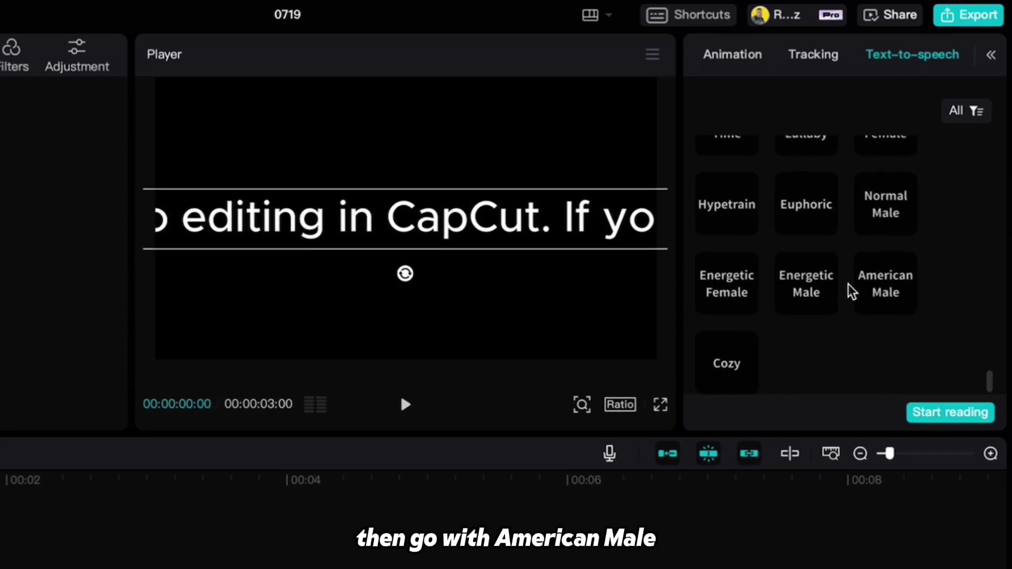
left_click(889, 295)
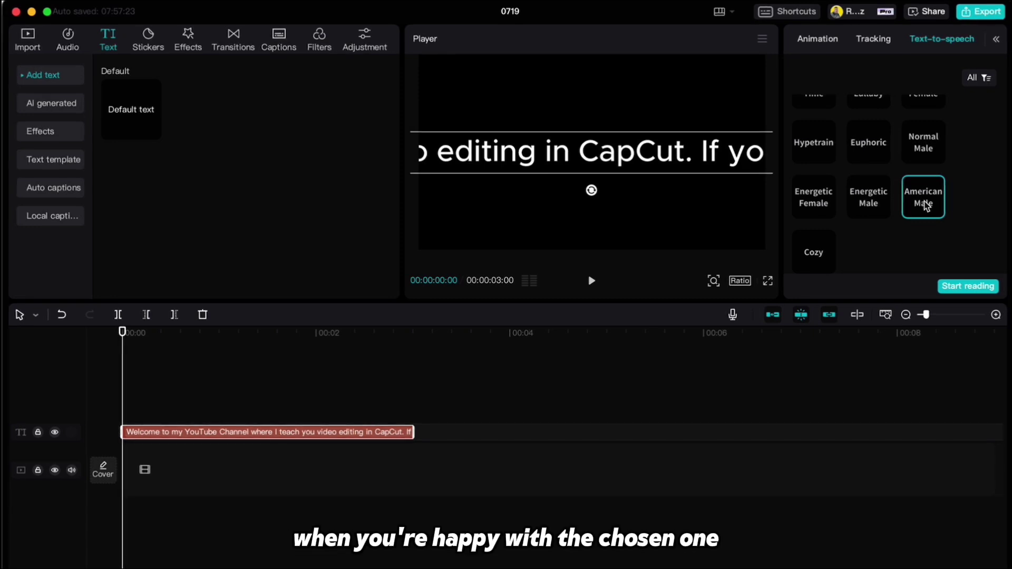
Read the welcome text aloud as a voiceover and rewind the playhead to 00:00.
left_click(961, 289)
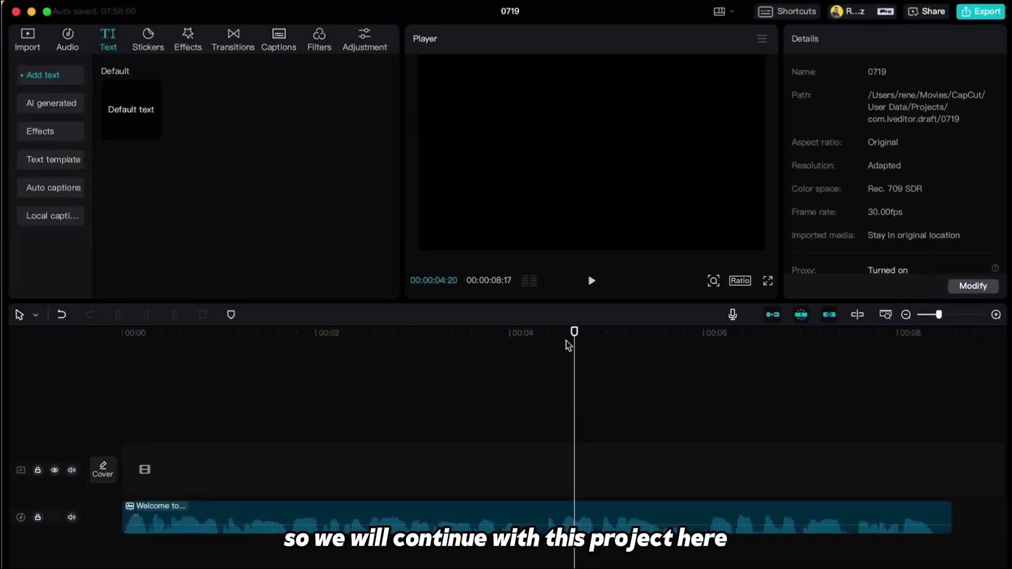
left_click_drag(571, 333, 122, 348)
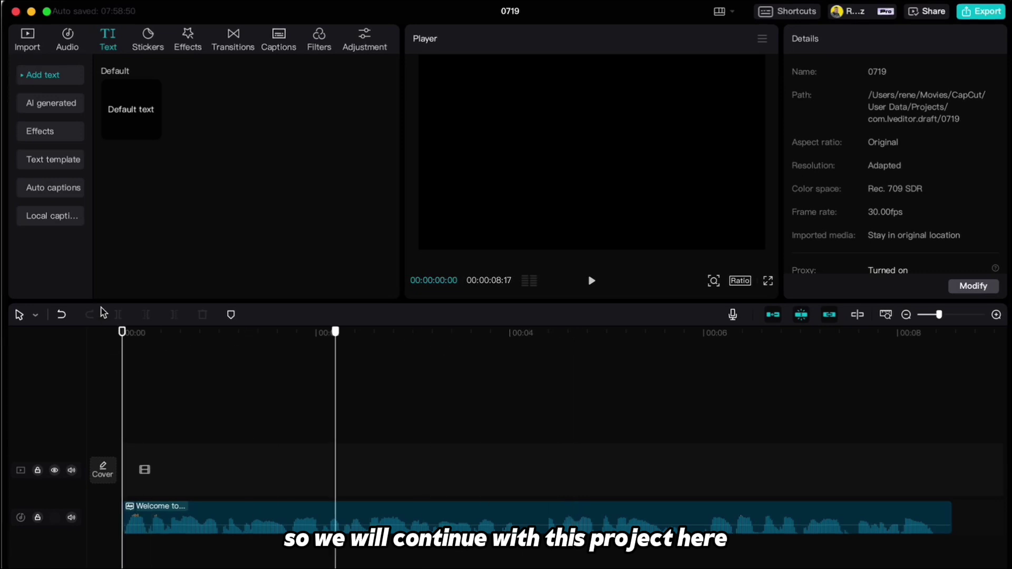
Generate auto captions from the voiceover with English as the spoken language.
left_click(52, 190)
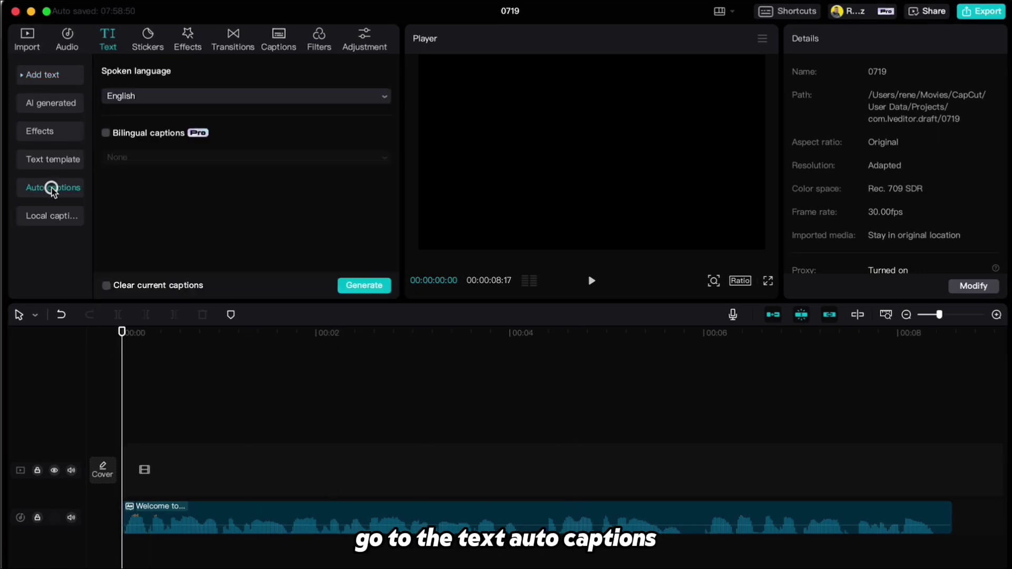
left_click(151, 96)
left_click(151, 99)
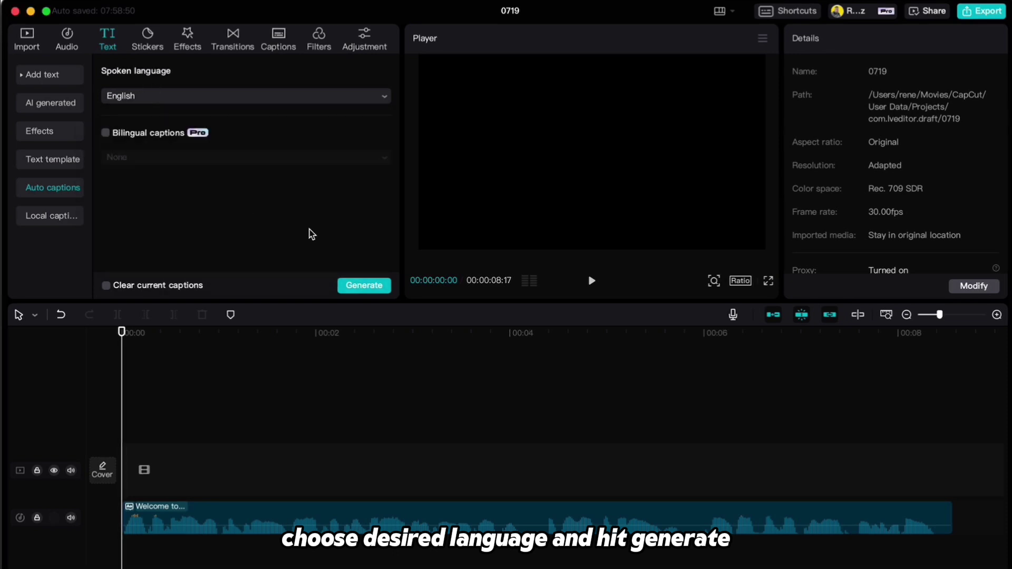
left_click(354, 287)
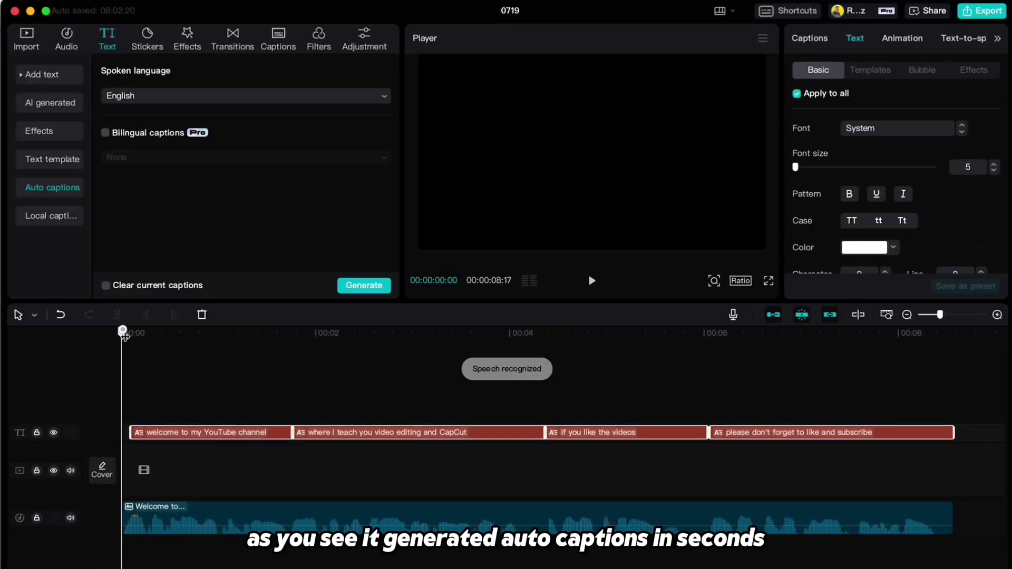
Move a caption near the frame centre, enlarge it, and preview playback.
left_click_drag(121, 333, 358, 333)
left_click_drag(545, 222, 545, 152)
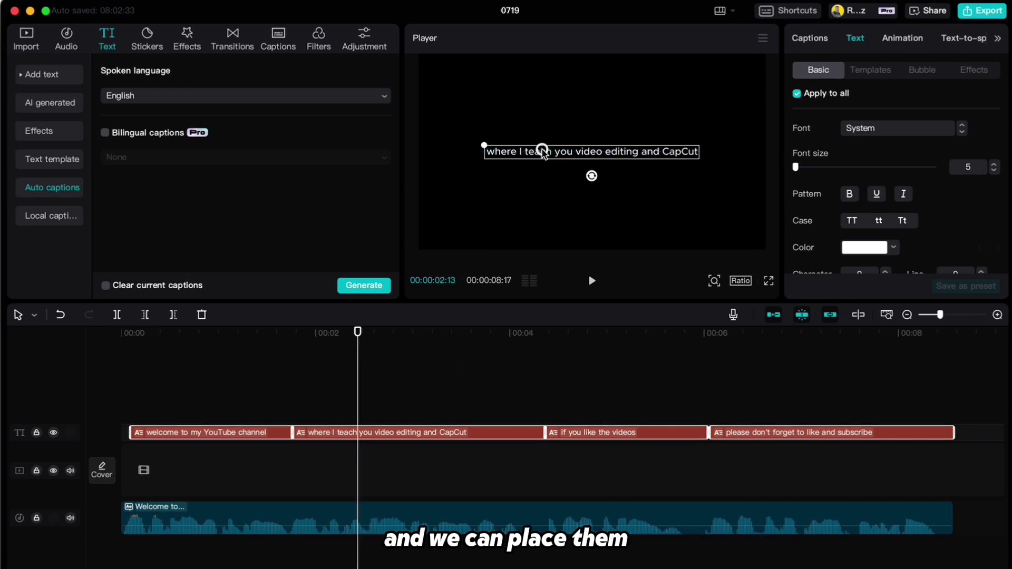
left_click_drag(482, 143, 453, 130)
left_click_drag(136, 333, 124, 333)
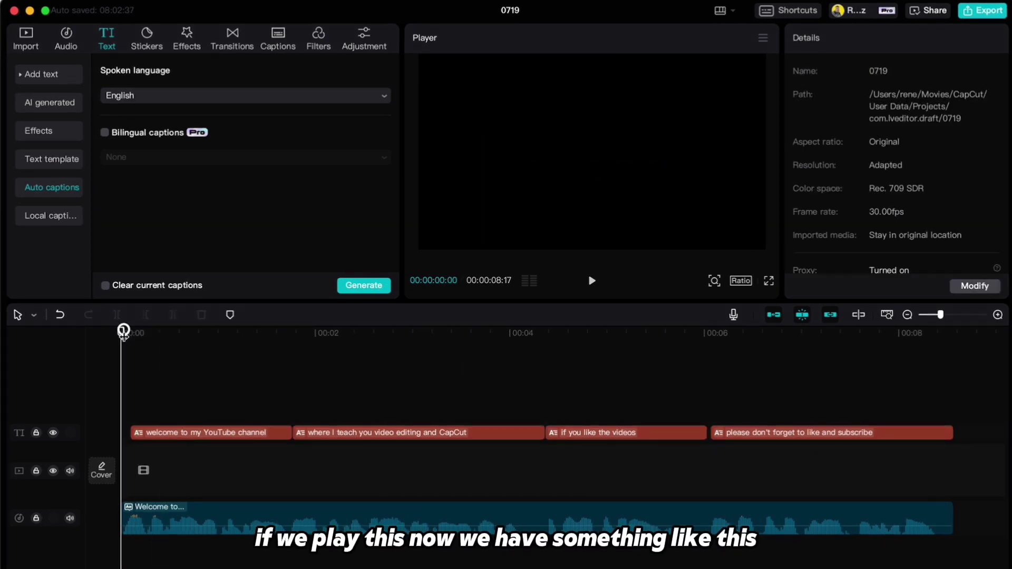
key("space")
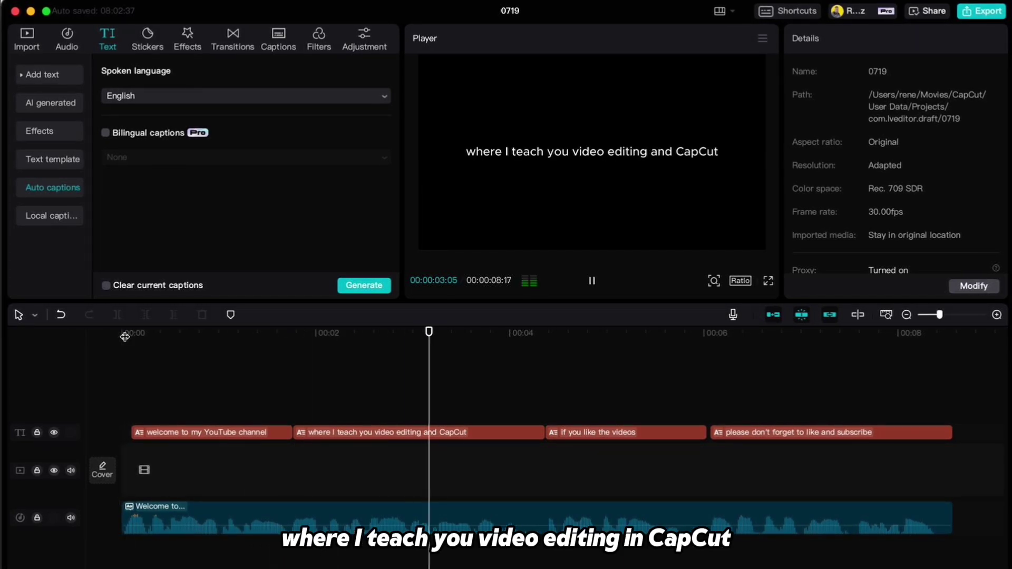
key("space")
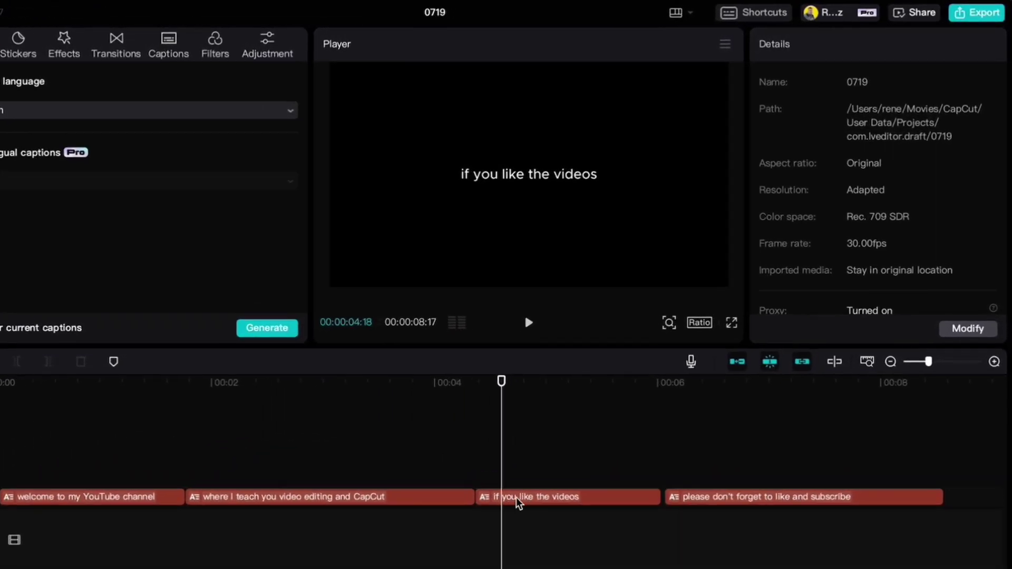
Apply the glowing yellow Caption template to all captions.
left_click(592, 432)
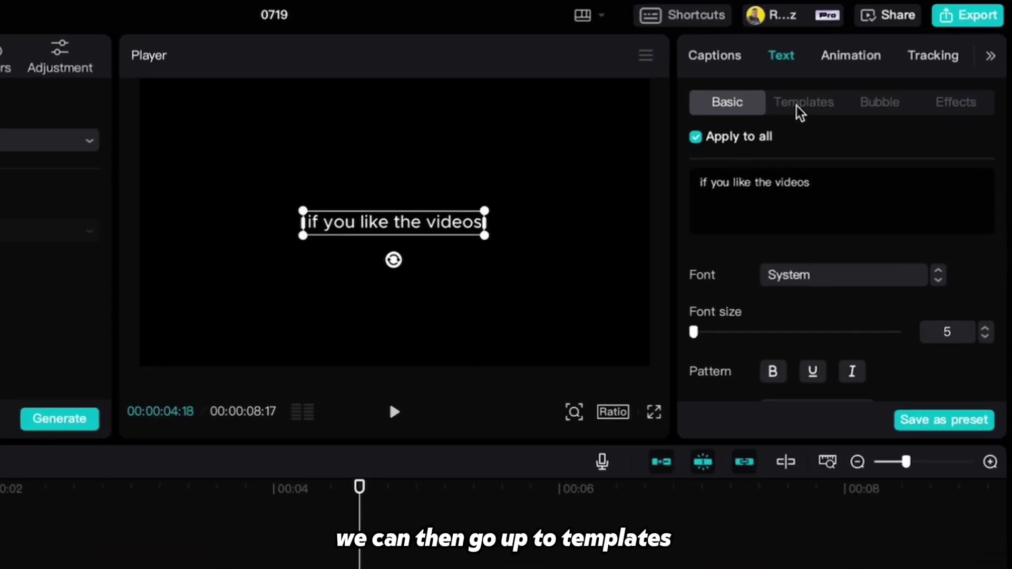
left_click(800, 111)
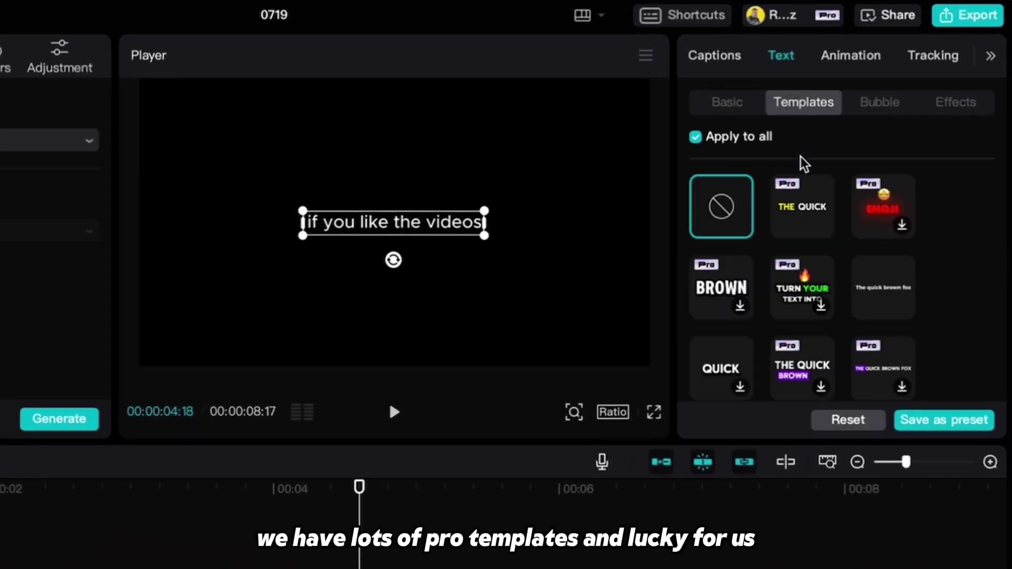
scroll(816, 265, "down", 1)
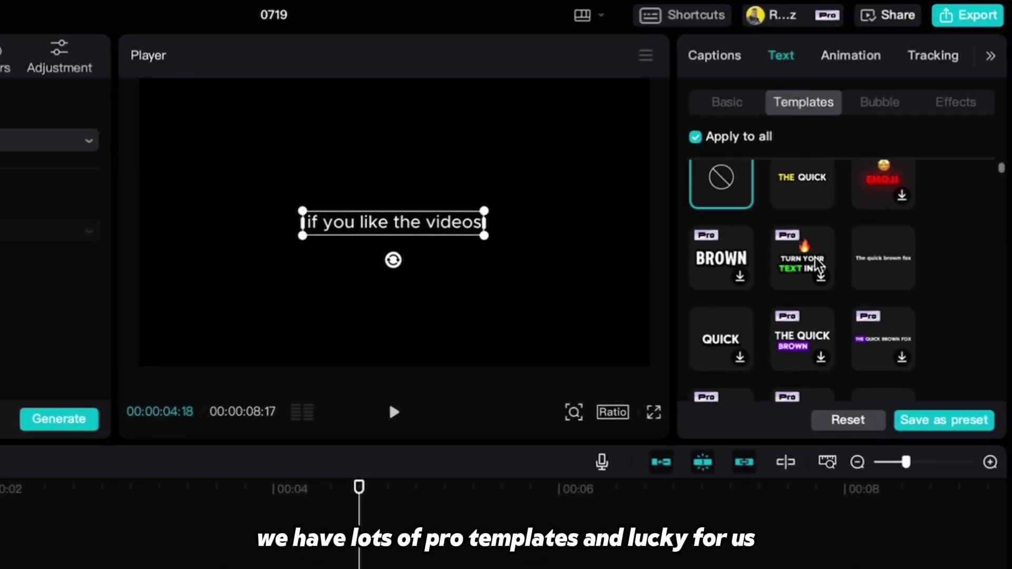
scroll(817, 266, "down", 1)
scroll(819, 266, "down", 2)
scroll(819, 266, "down", 1)
scroll(819, 266, "down", 2)
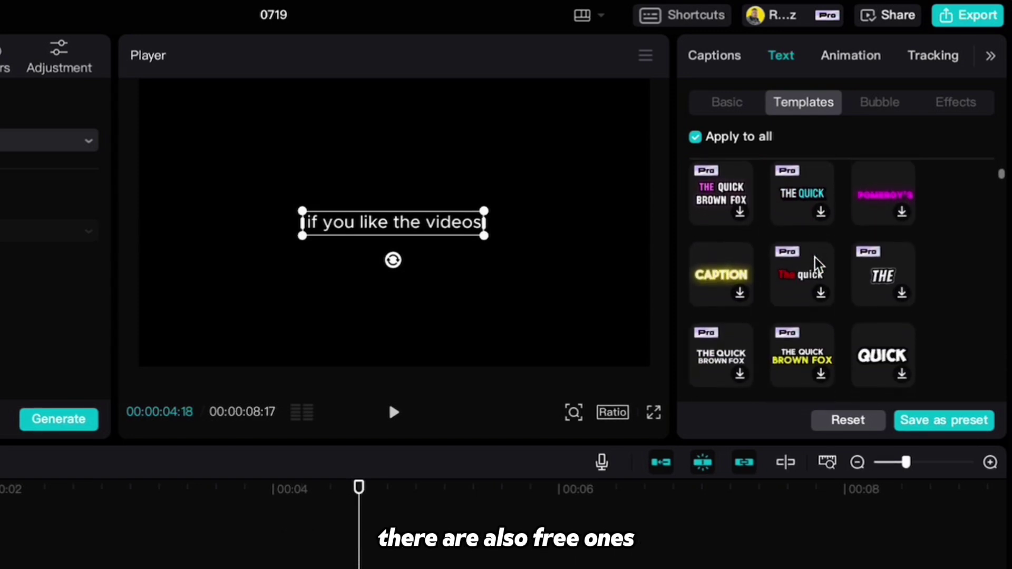
left_click(718, 281)
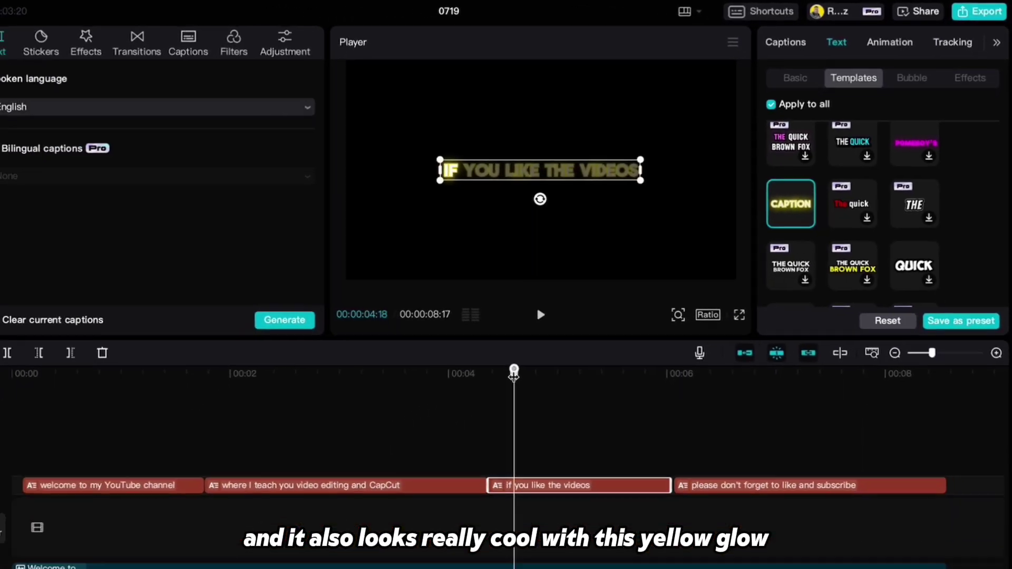
Play the captioned video from the start, then return to the 'where I teach you' caption.
left_click(123, 363)
key("space")
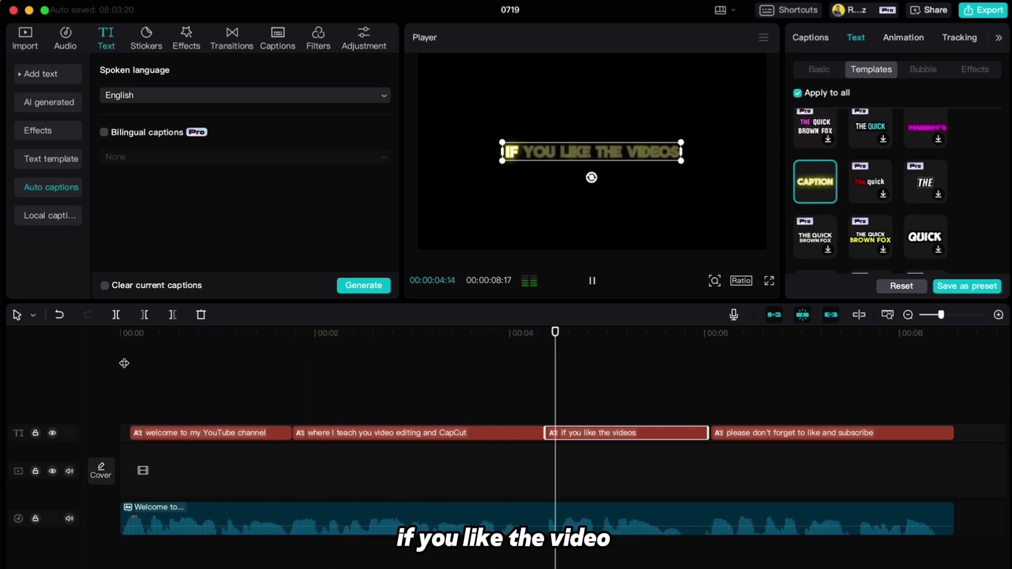
key("space")
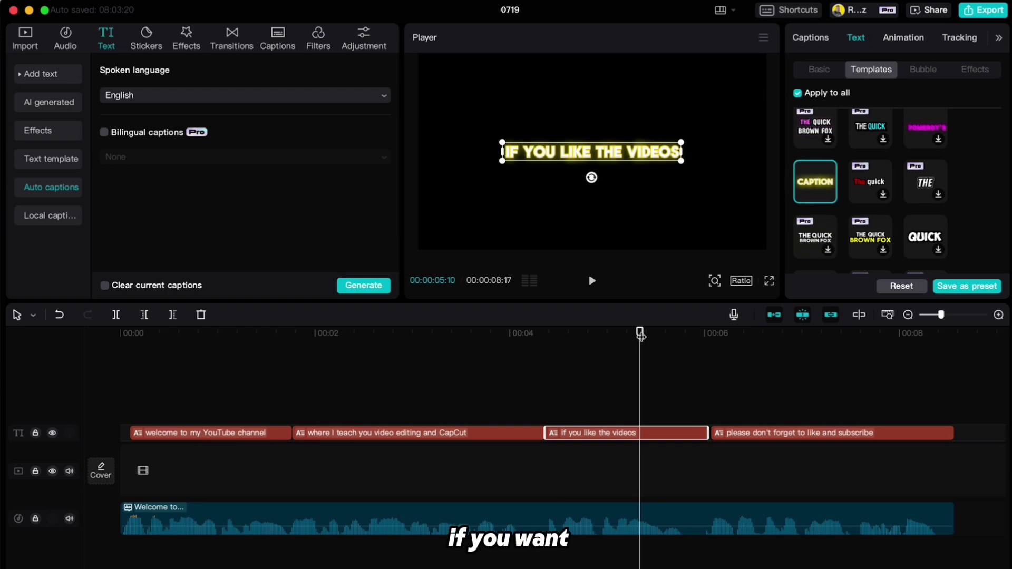
left_click_drag(641, 334, 433, 340)
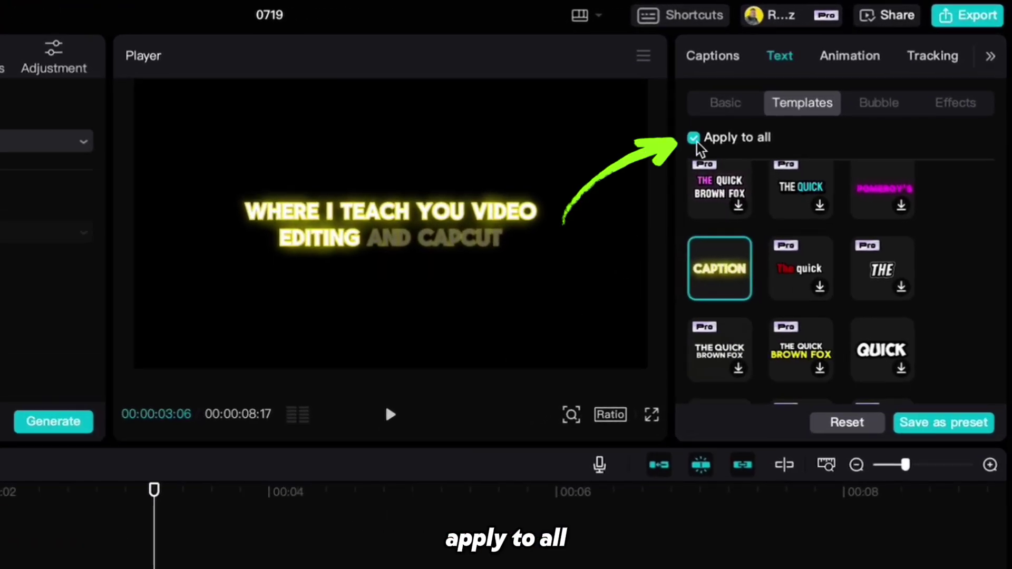
With Apply to all off, set the 'where I teach you' caption font to Modern, then rewind.
left_click(696, 141)
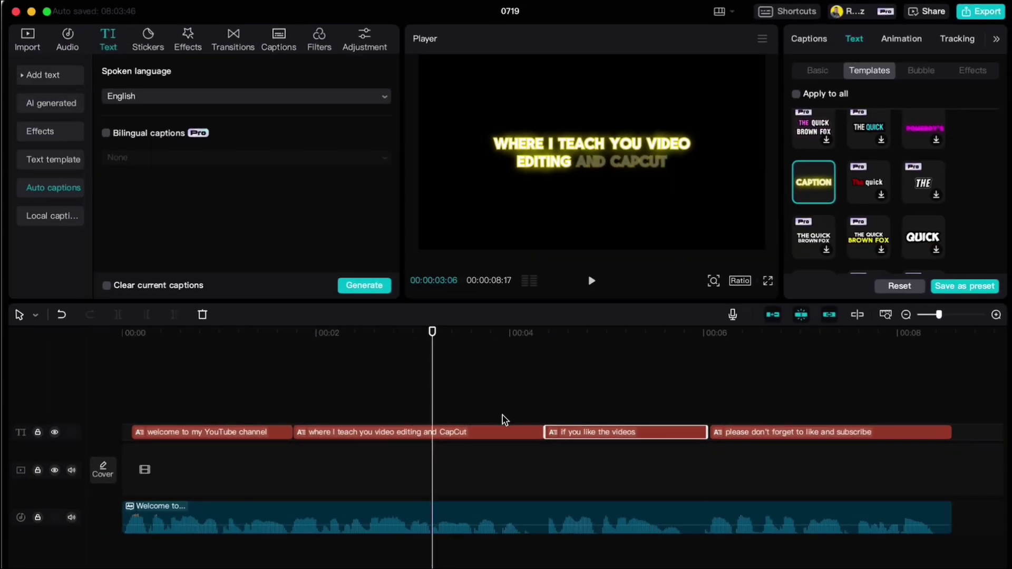
left_click(489, 432)
left_click(818, 72)
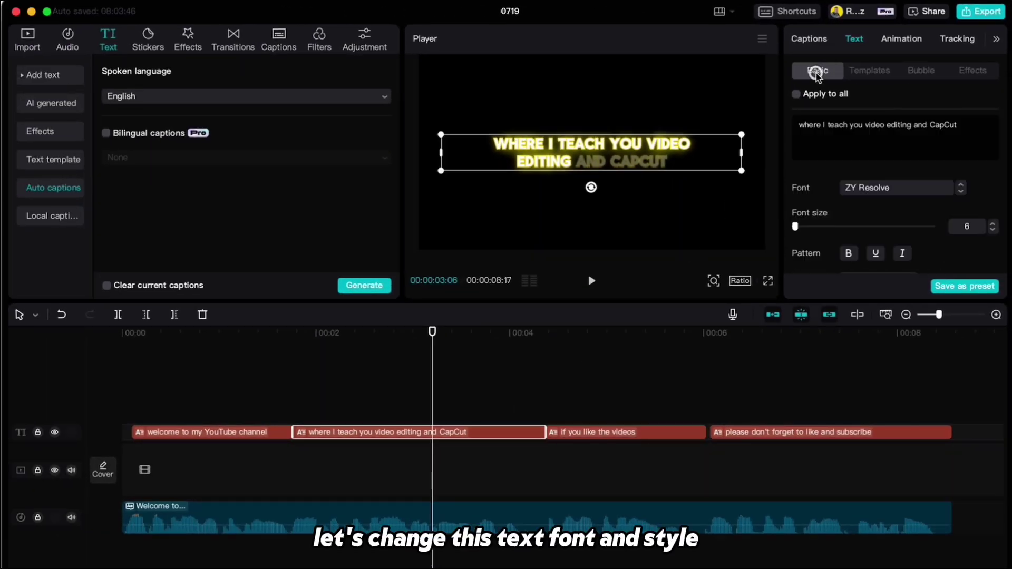
left_click(880, 187)
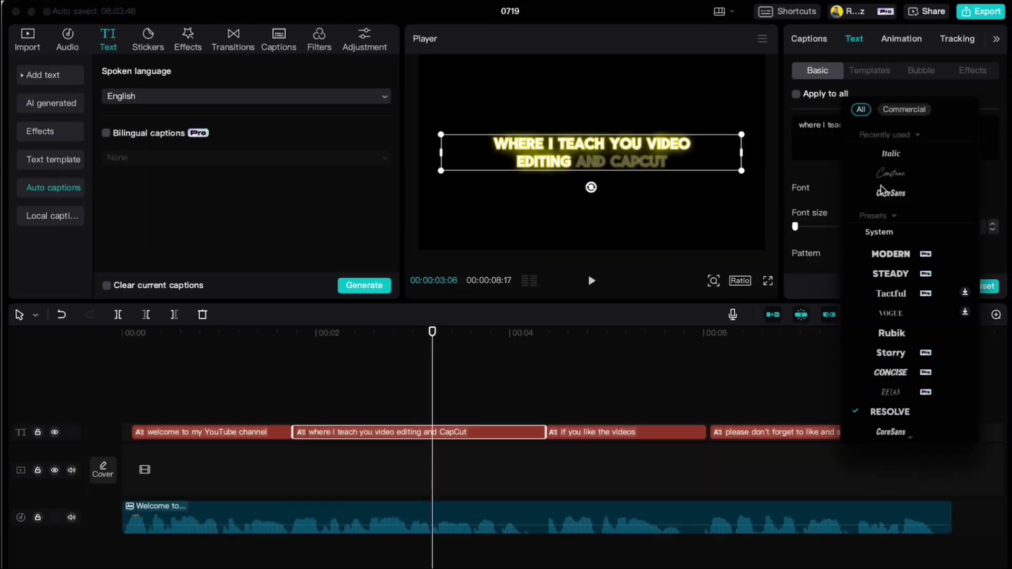
left_click(889, 254)
scroll(886, 256, "down", 2)
scroll(902, 230, "down", 2)
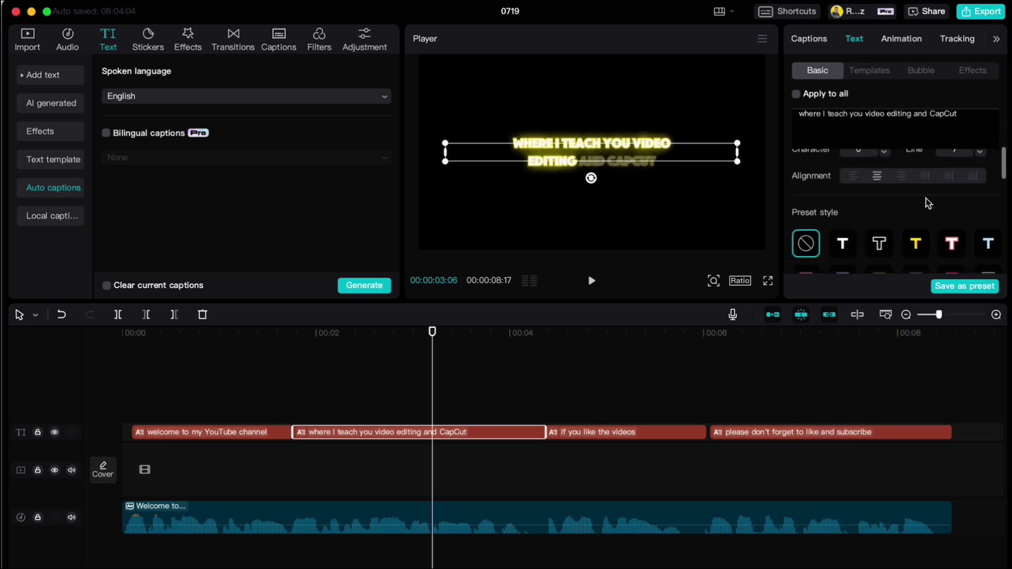
scroll(922, 198, "down", 2)
left_click_drag(396, 349, 123, 360)
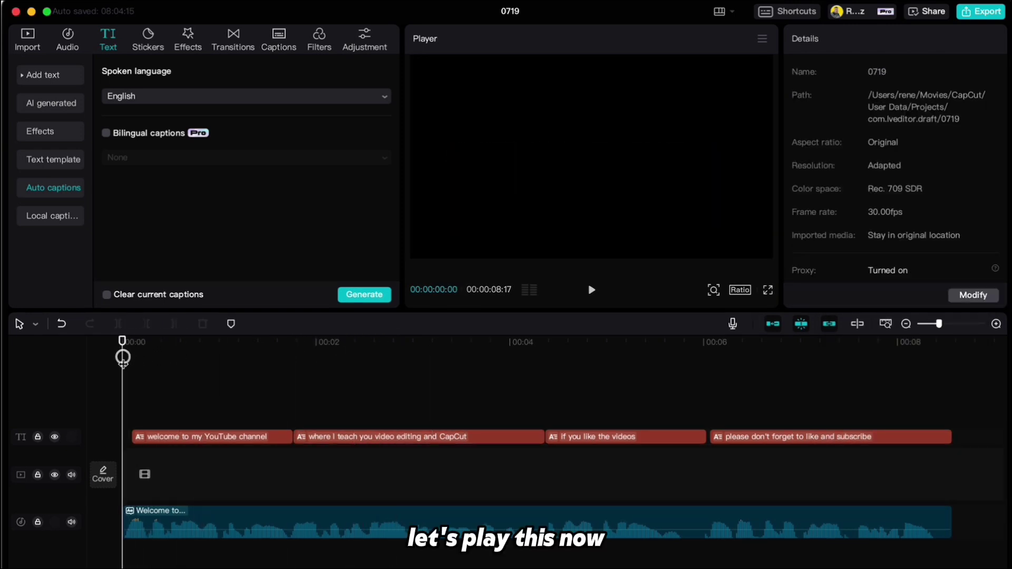
Play the video through to check the restyled captions, then stop.
key("space")
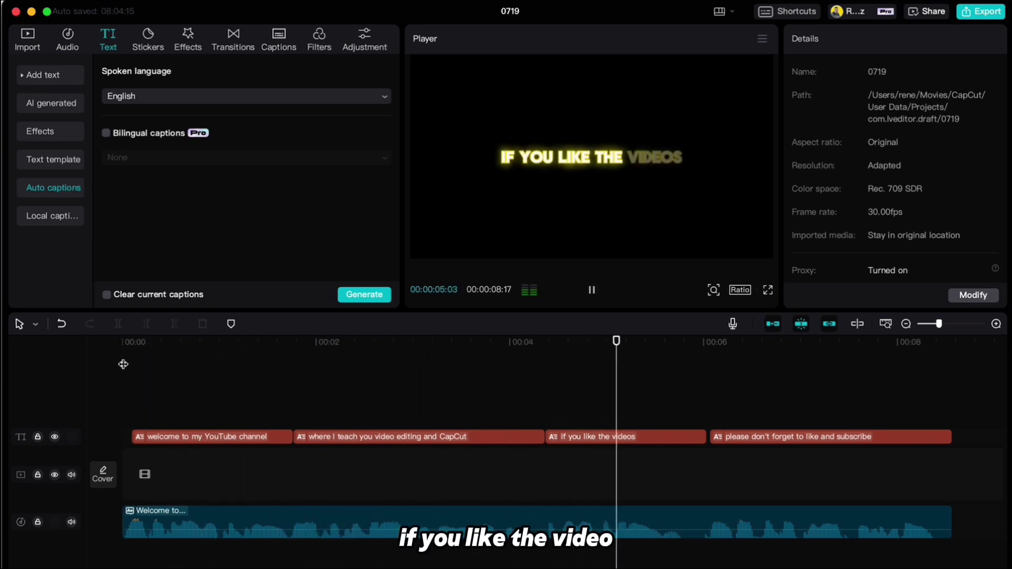
key("space")
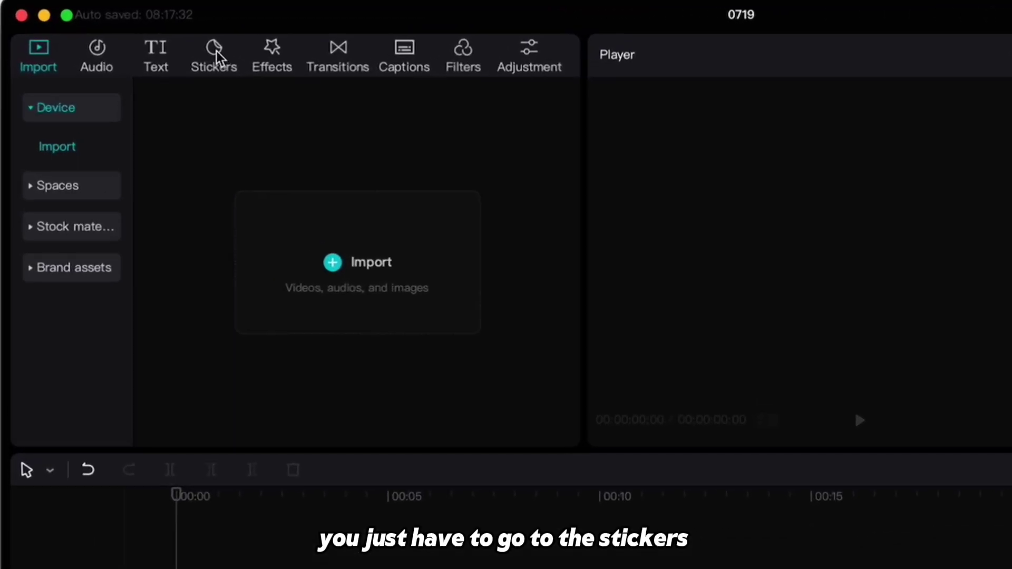
Generate AI stickers from the prompt 'Shark' and add one shark to the timeline.
left_click(147, 38)
left_click(89, 113)
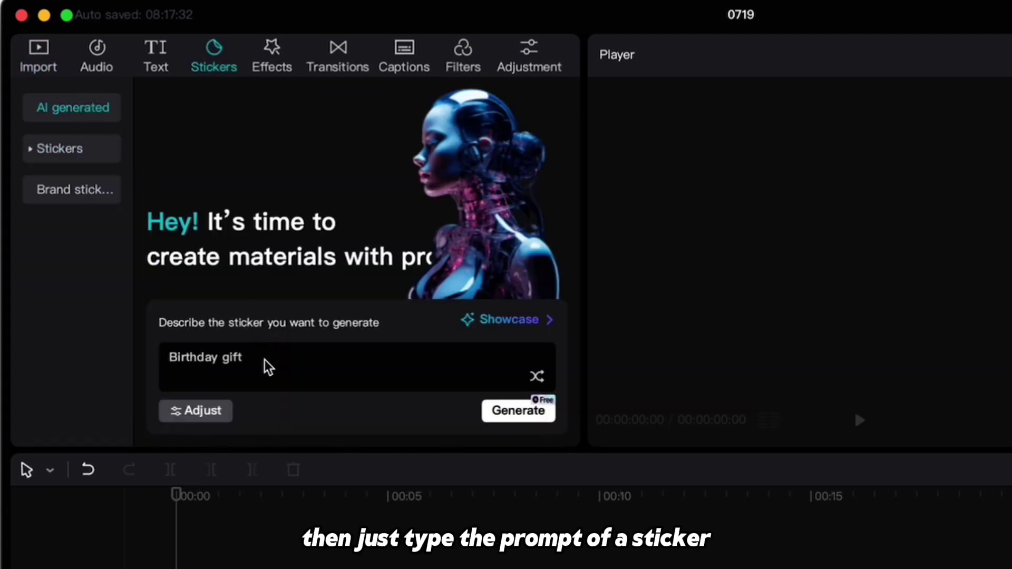
left_click_drag(265, 361, 152, 364)
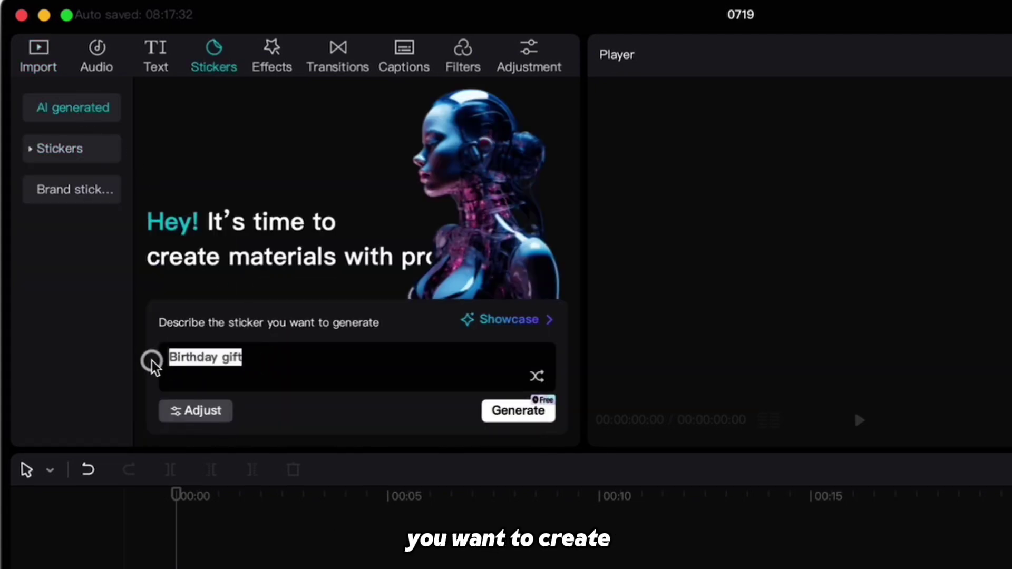
type("Shark")
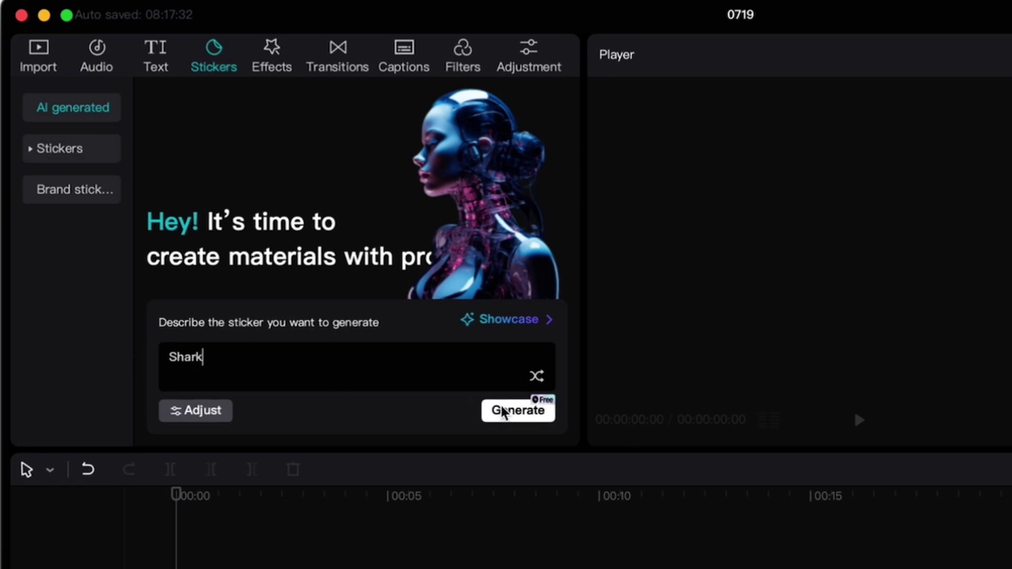
left_click(499, 412)
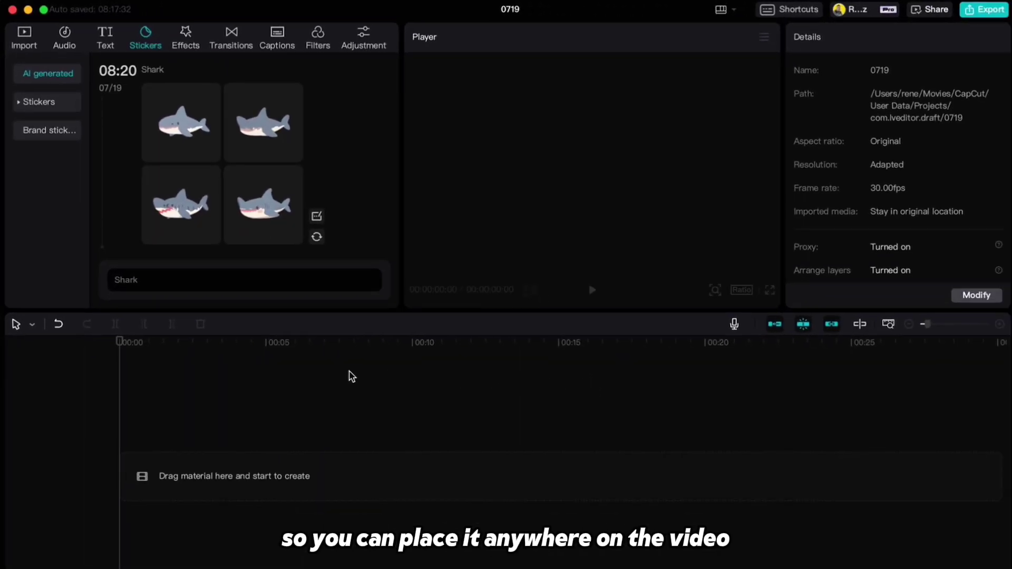
mouse_move(182, 204)
left_click(212, 236)
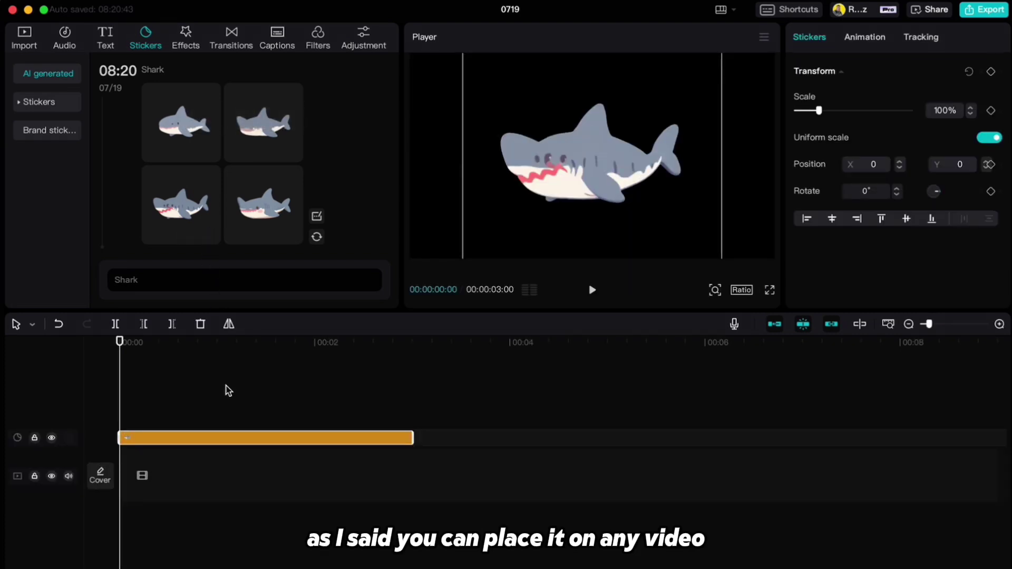
Import the beach mp4 and add it to the timeline.
left_click(26, 36)
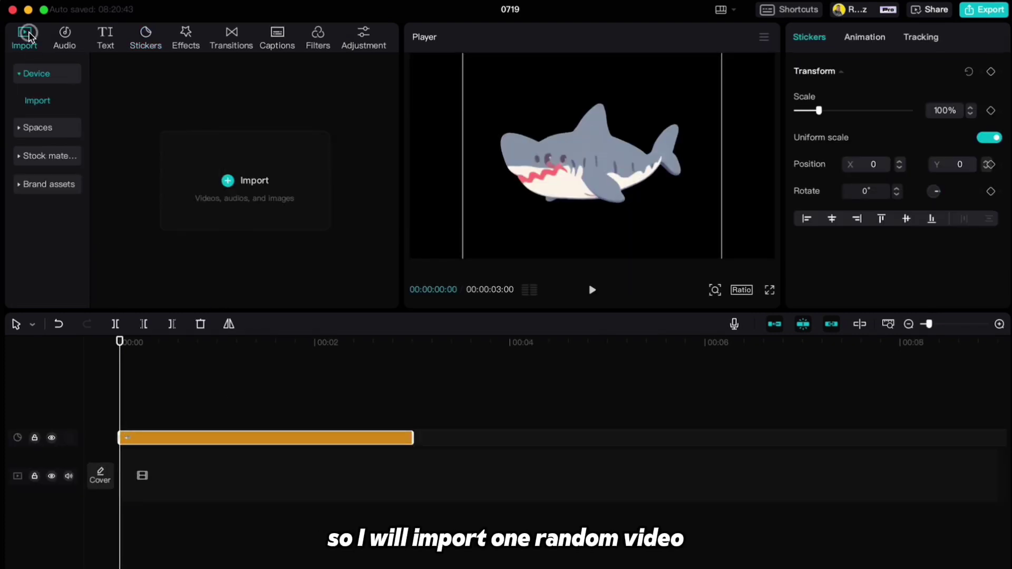
left_click(261, 185)
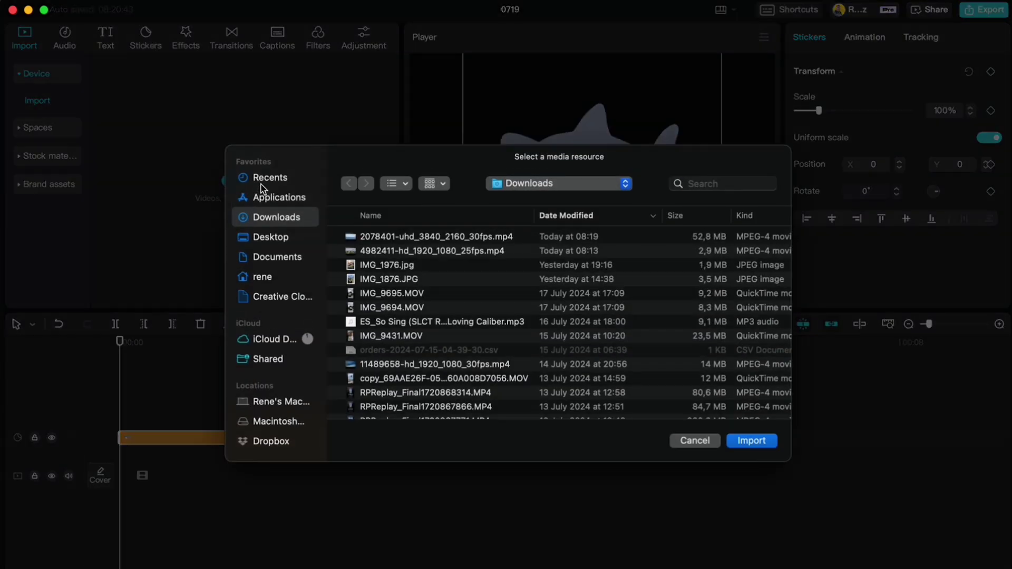
left_click(383, 239)
left_click(741, 444)
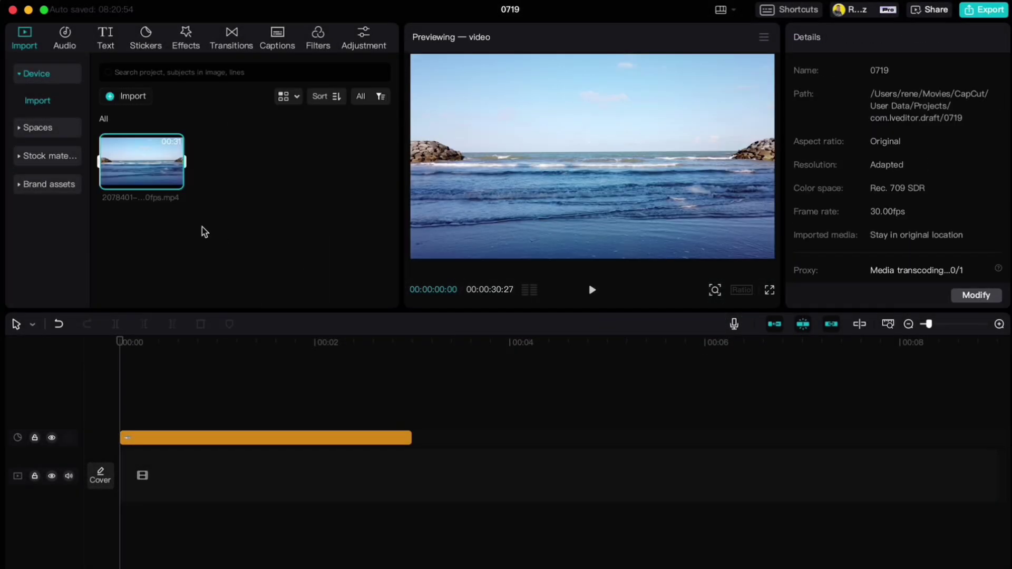
left_click(176, 184)
Scale the shark sticker to 60%, tilt it slightly, and move it down-left over the water.
left_click(218, 437)
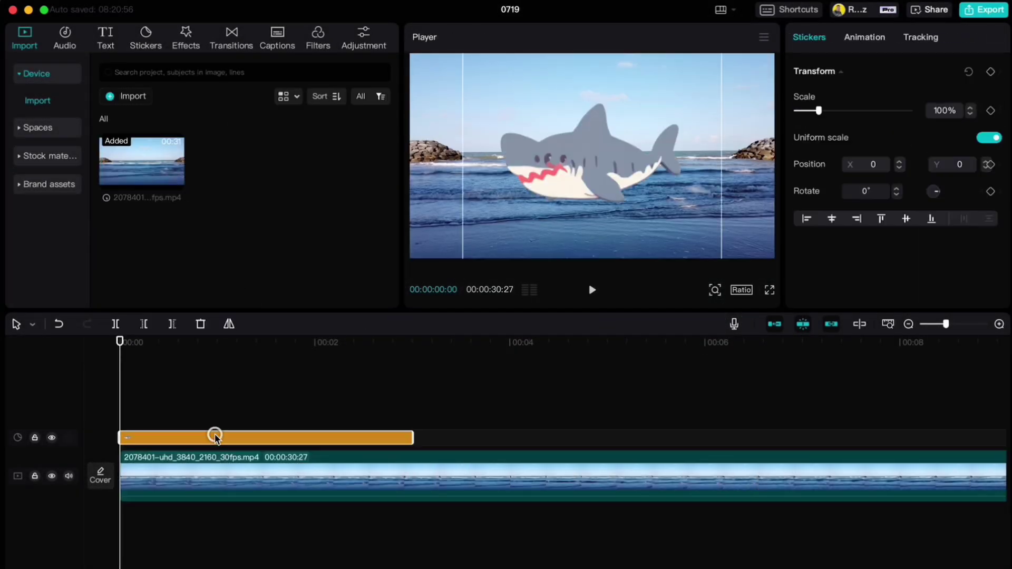
left_click_drag(816, 111, 810, 112)
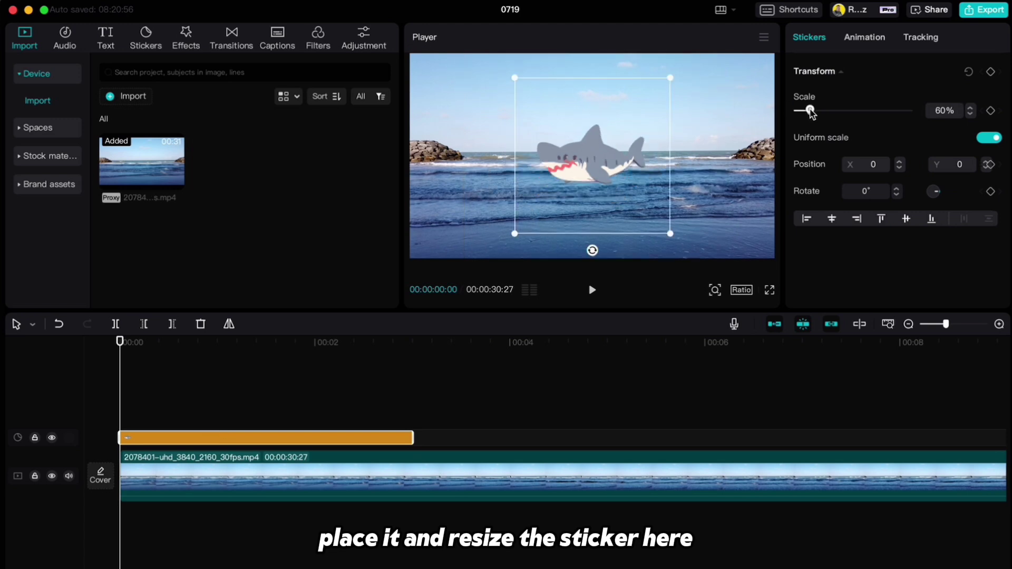
left_click_drag(602, 250, 611, 249)
mouse_move(590, 158)
left_mouse_down()
mouse_move(527, 199)
mouse_move(504, 197)
left_mouse_up()
Generate AI stickers from the prompt 'Airplane' and add one airplane to the video.
left_click(153, 388)
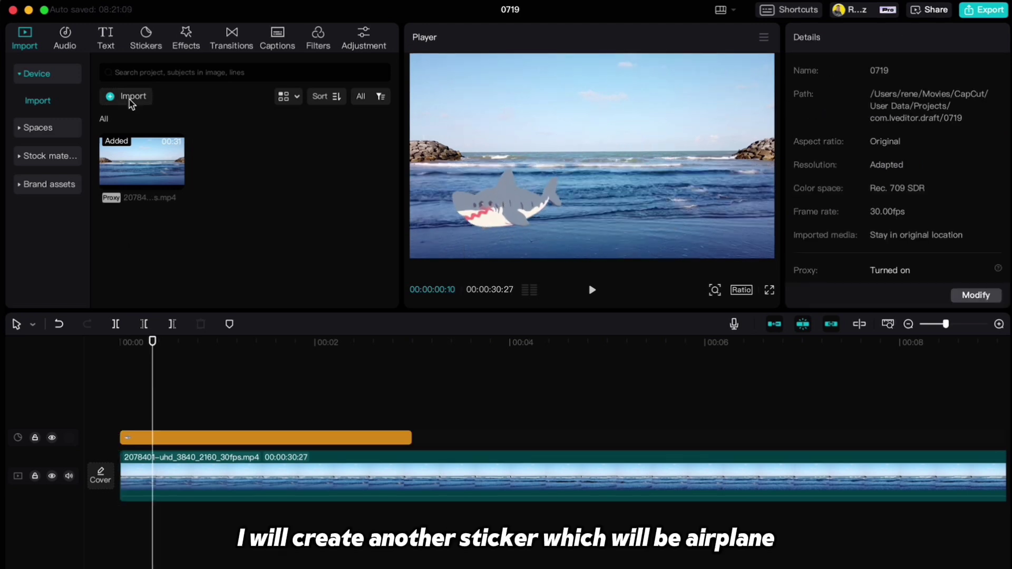
left_click(144, 36)
left_click(144, 280)
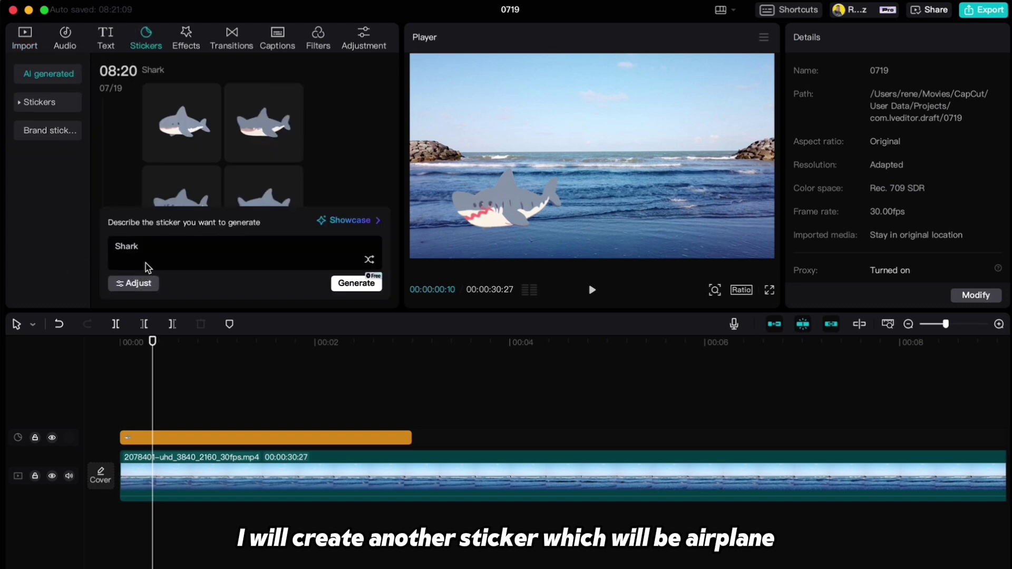
left_click_drag(147, 266, 95, 245)
type("Airplane")
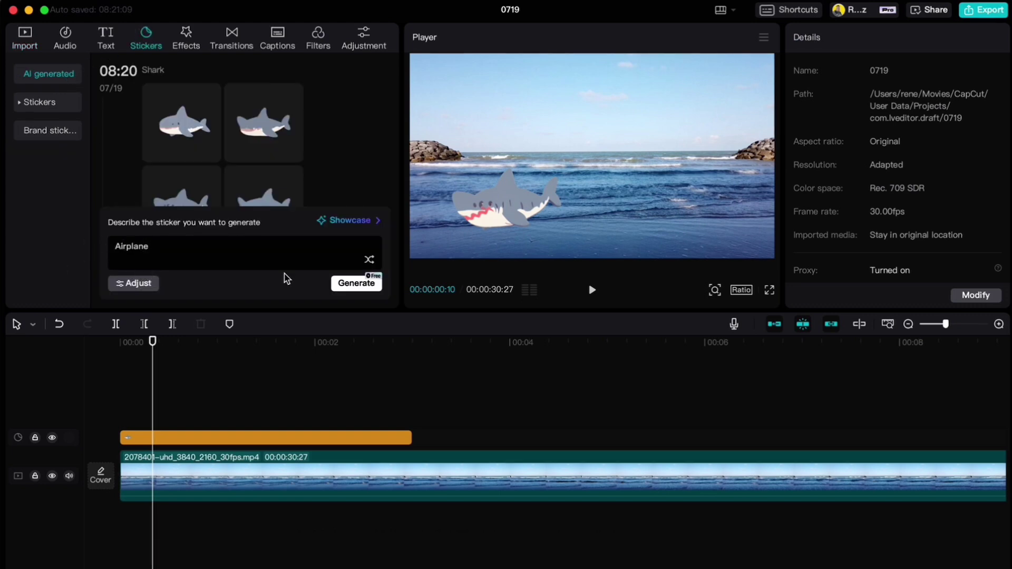
left_click(352, 283)
left_click(293, 155)
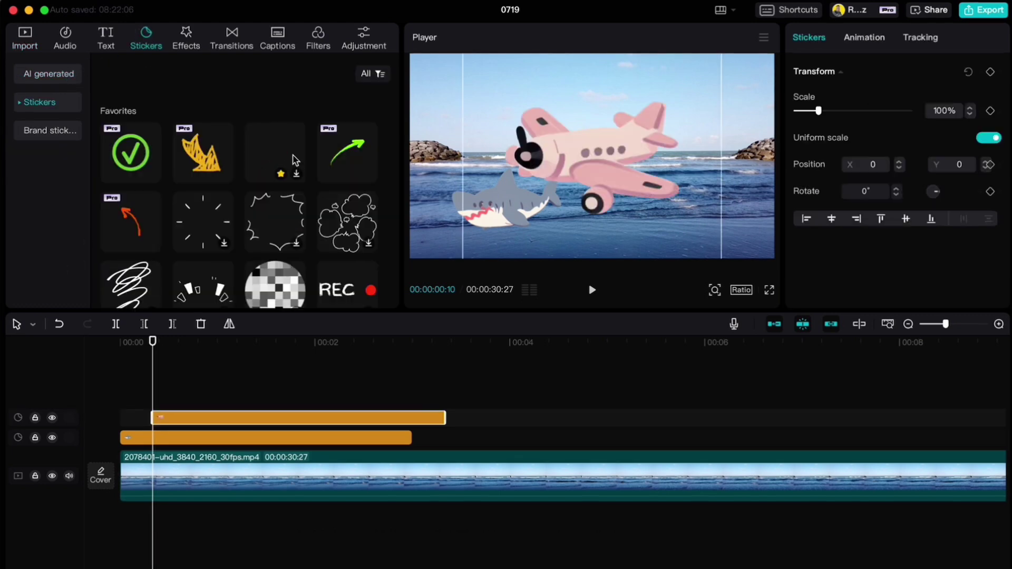
Scale the airplane sticker to 38% and place it in the top-right sky.
left_click_drag(819, 113, 805, 111)
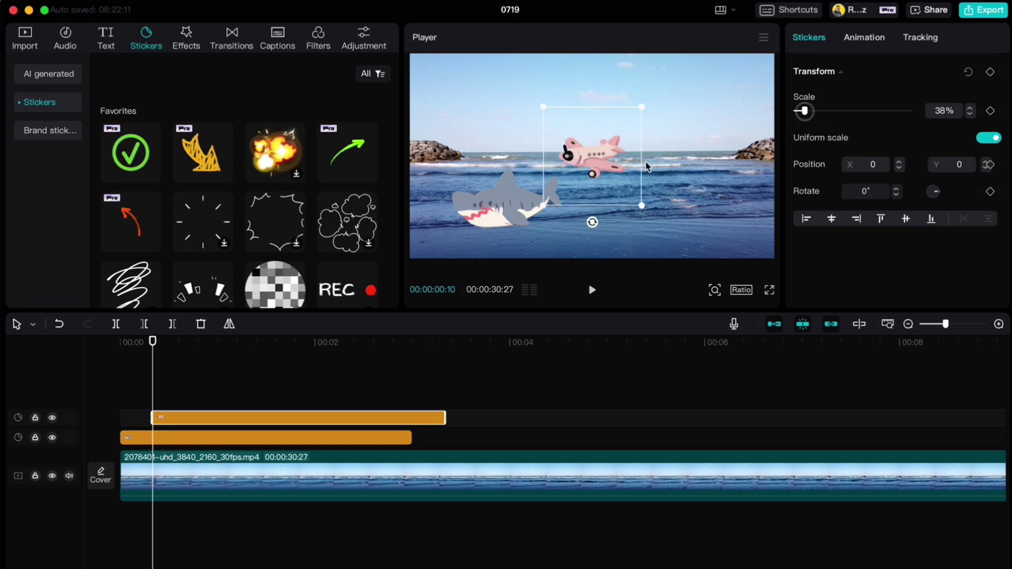
left_click_drag(598, 154, 708, 114)
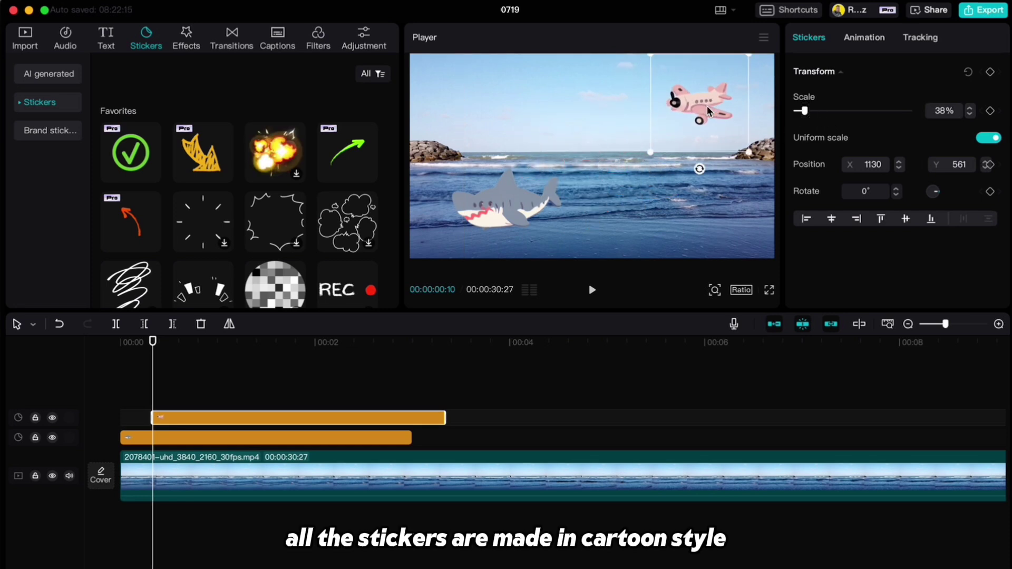
left_click(535, 115)
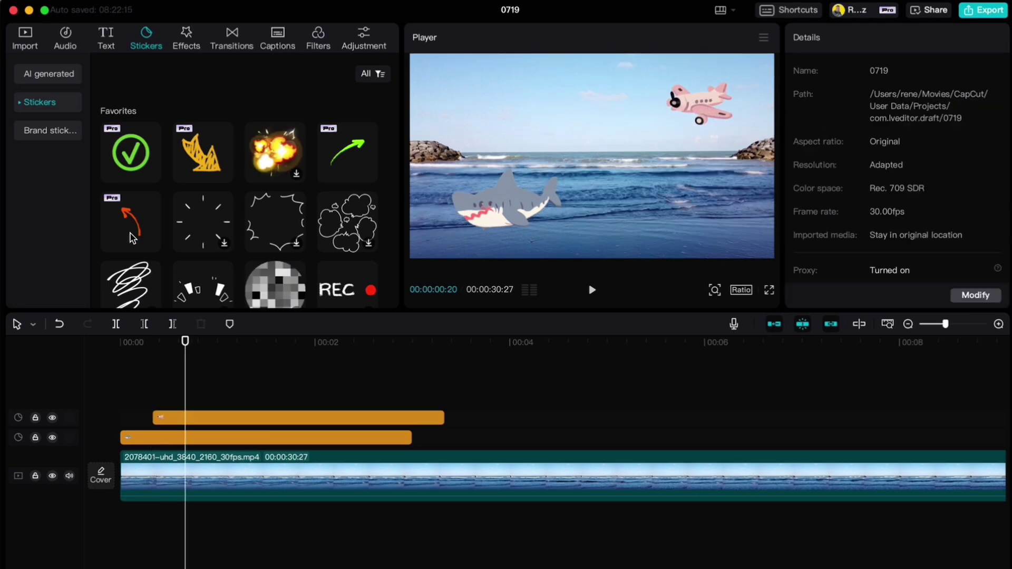
Regenerate the AI airplane stickers in 3D style and add the 3D airliner to the video.
left_click(49, 77)
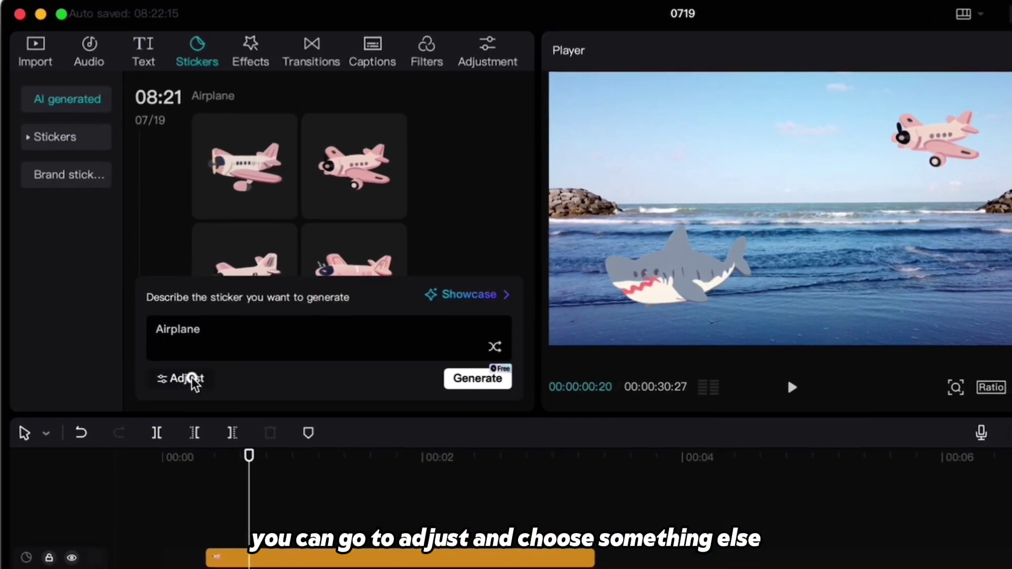
left_click(187, 379)
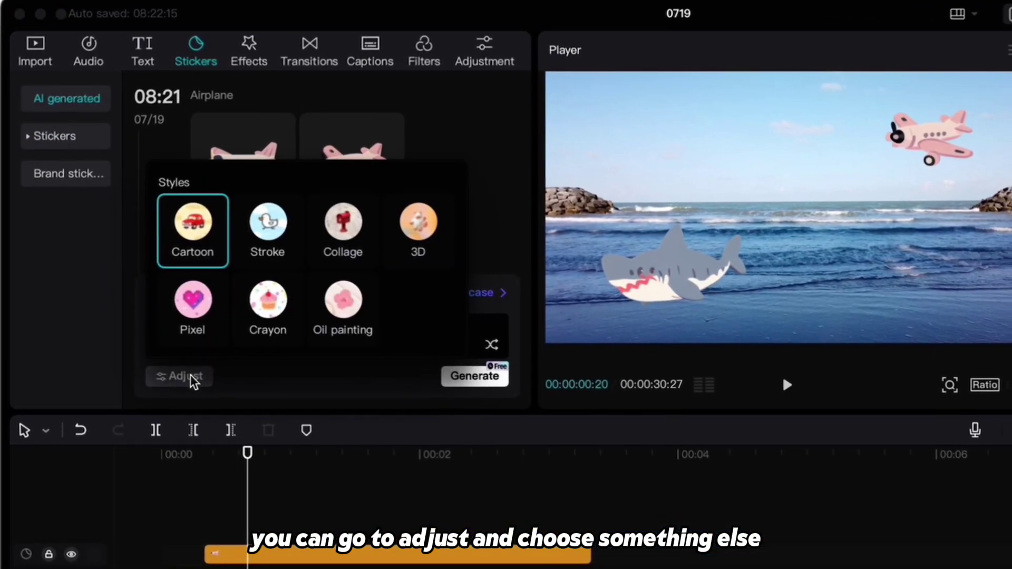
left_click(415, 227)
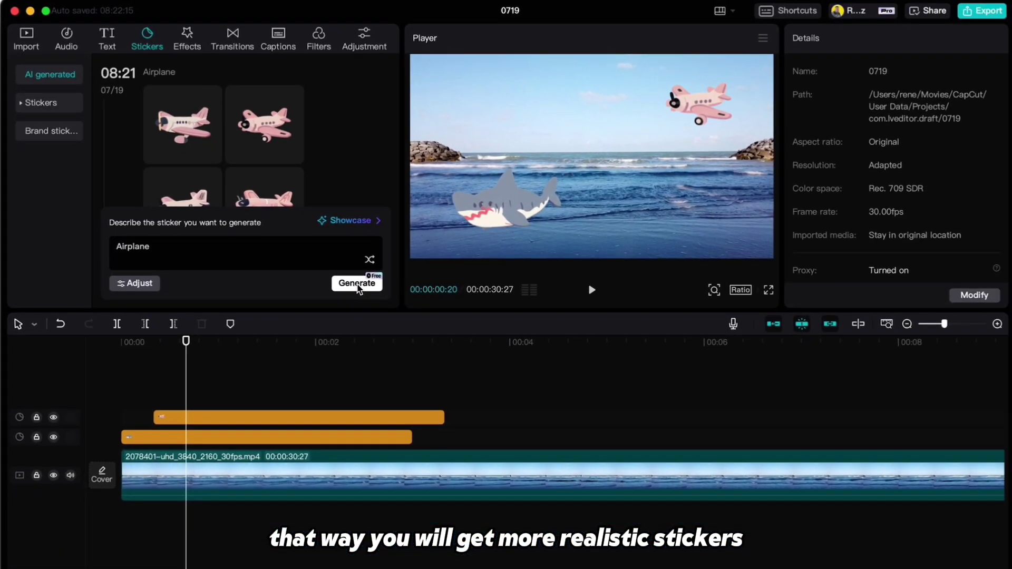
left_click(446, 354)
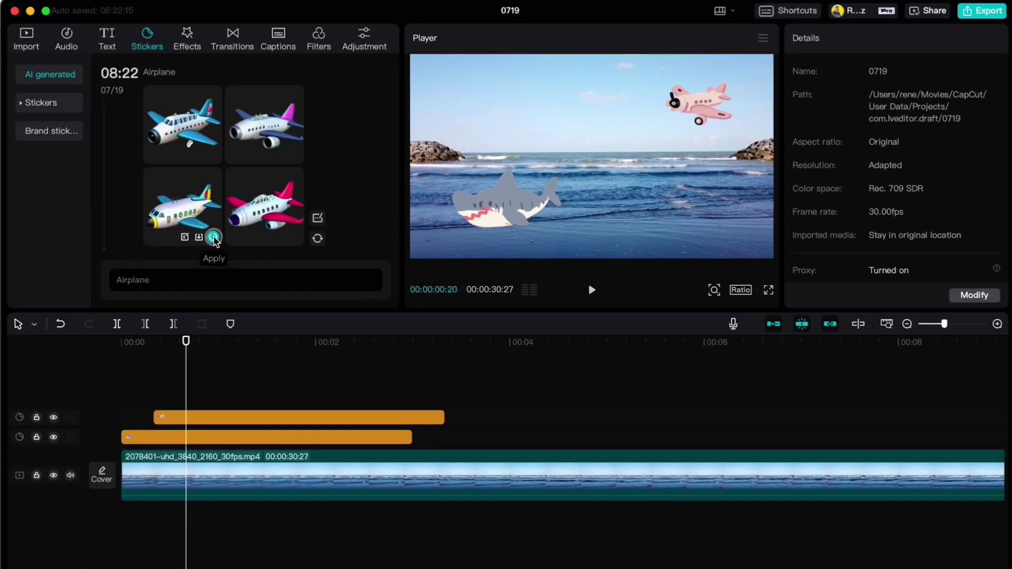
left_click(214, 240)
Delete the pink airplane sticker and shrink and tilt the 3D airliner in the top-right sky.
mouse_move(823, 111)
left_mouse_down()
mouse_move(791, 111)
mouse_move(802, 111)
left_mouse_up()
left_click(369, 421)
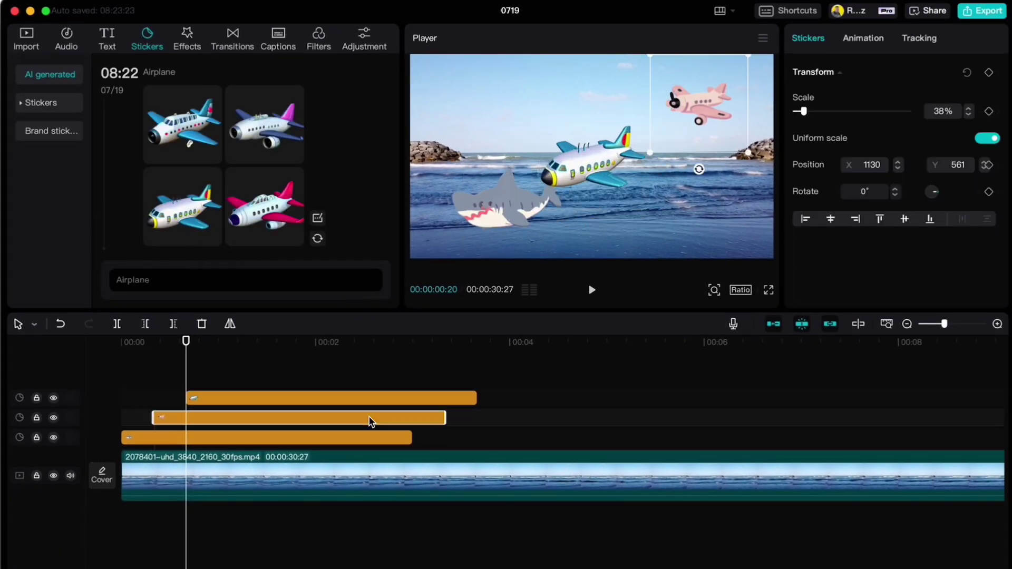
key("Delete")
left_click_drag(593, 159, 700, 123)
mouse_move(759, 178)
left_mouse_down()
mouse_move(715, 146)
mouse_move(675, 158)
mouse_move(708, 150)
left_mouse_up()
left_click(206, 378)
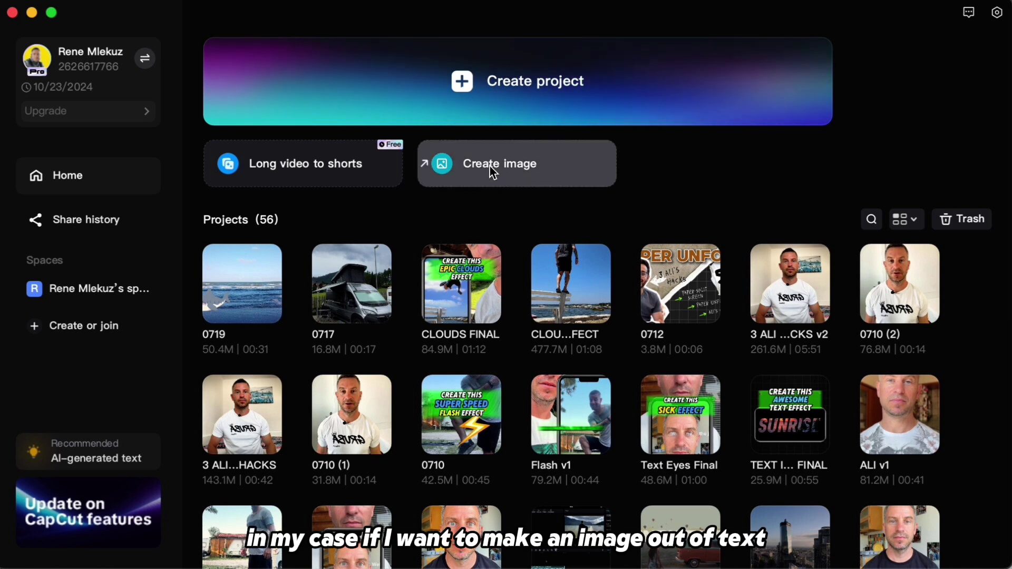
Choose Create image on the CapCut home screen to open the web graphic editor.
left_click(460, 167)
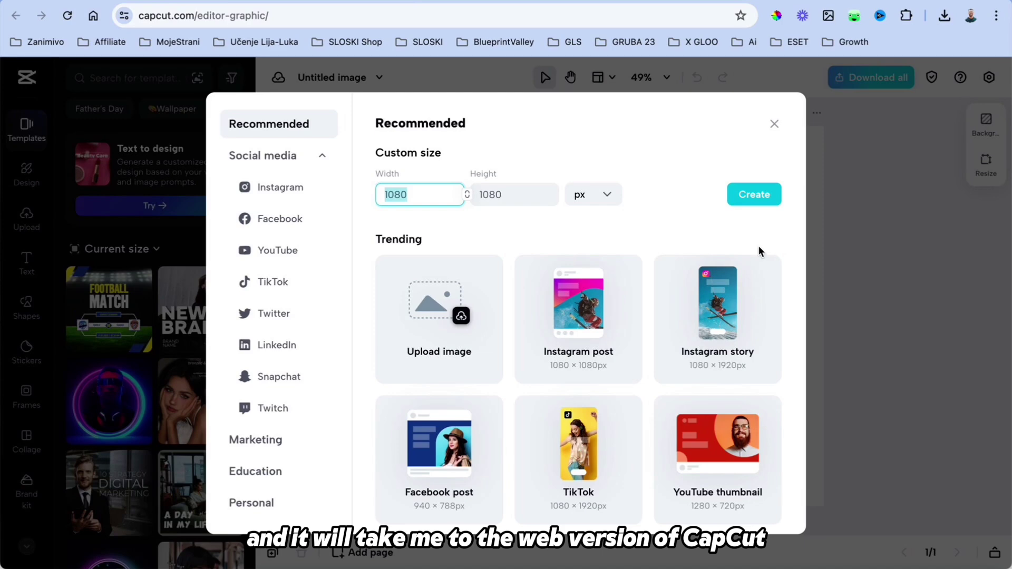
Generate text-to-design results at YouTube thumbnail size from the tent-in-a-forest camping prompt.
left_click(711, 451)
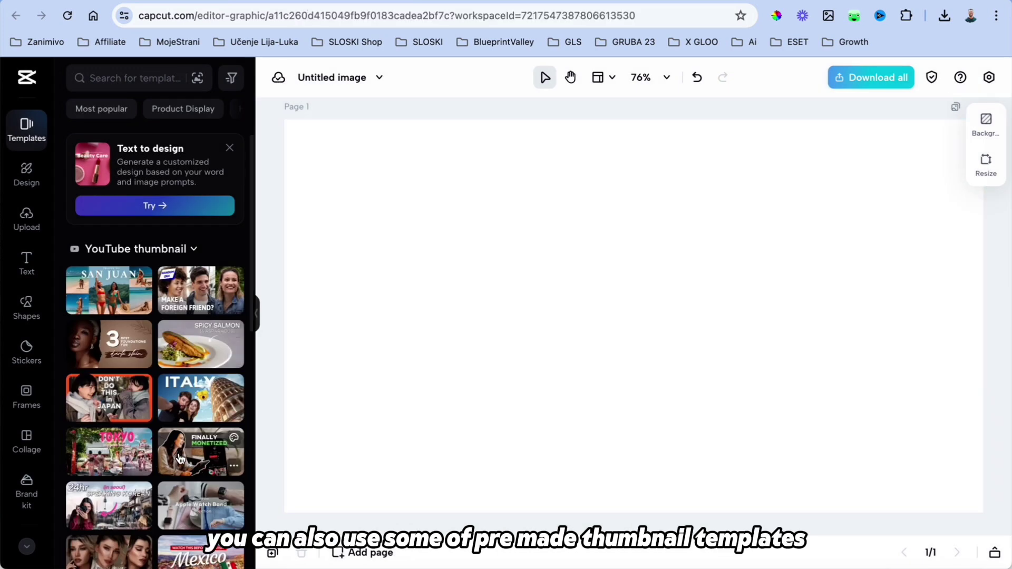
left_click(155, 207)
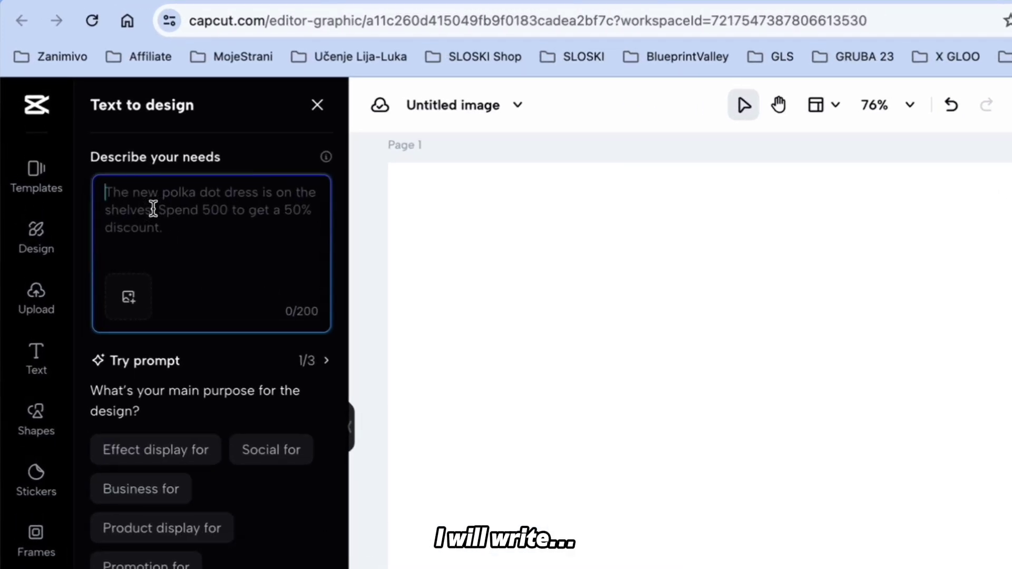
type("Create a tent camping pl")
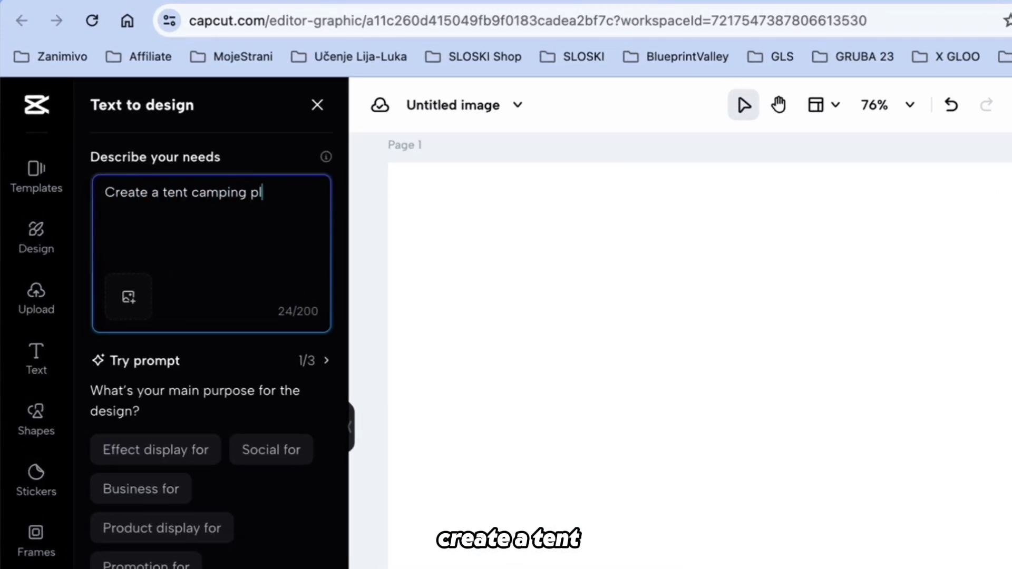
type("ace in")
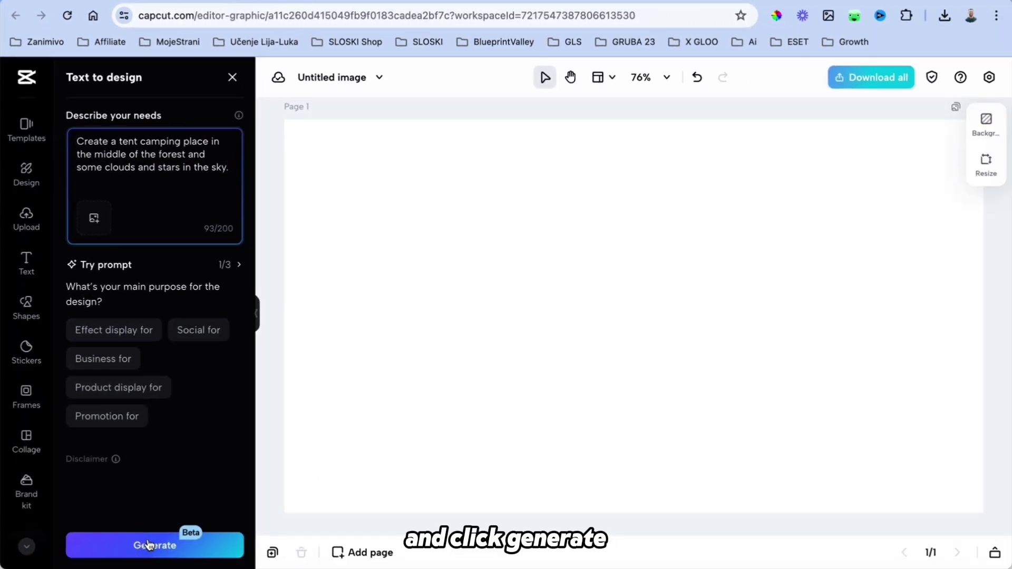
left_click(148, 545)
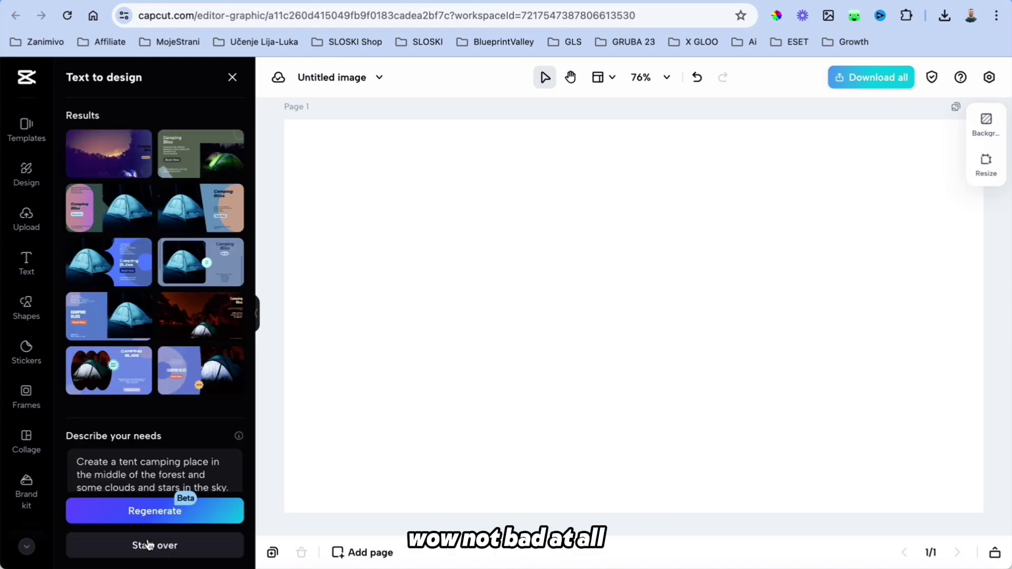
Apply the Camping Bliss design, delete its description text, and move the title to the upper centre.
left_click(198, 320)
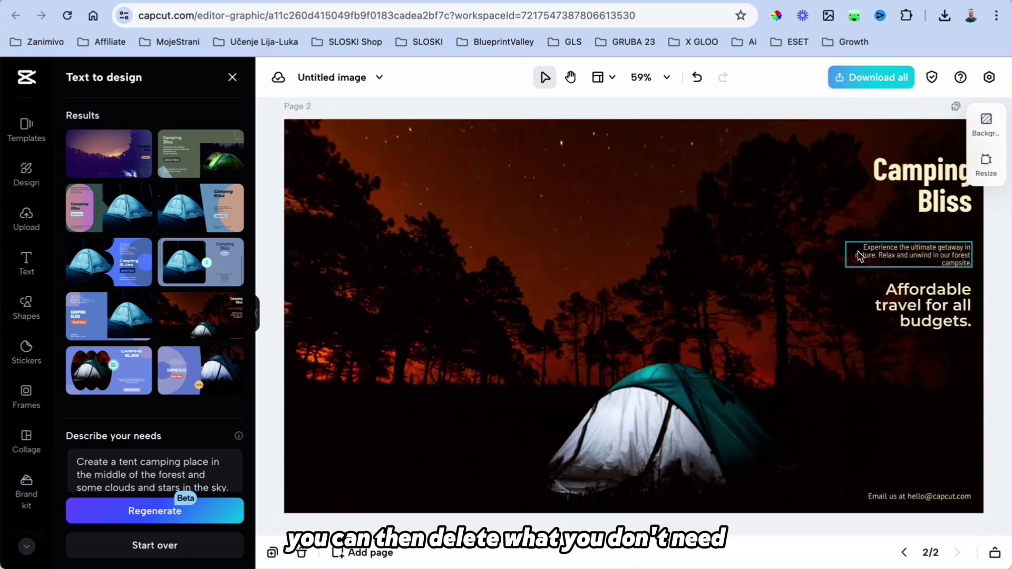
left_click(886, 259)
key("Delete")
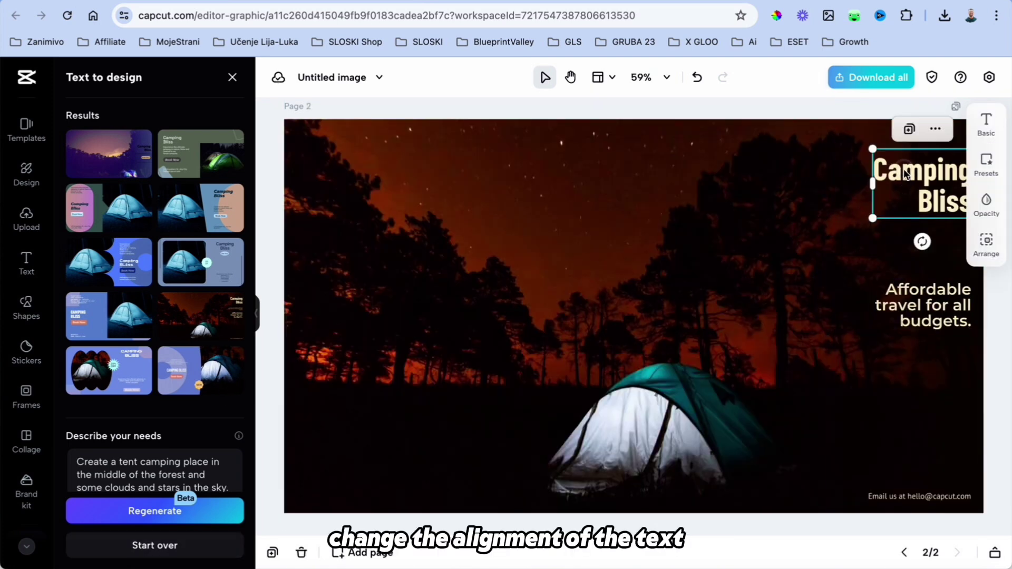
left_click_drag(903, 171, 497, 165)
Centre-align the title and fit 'Camping in The Middle of The Forest' on one line.
left_click(987, 125)
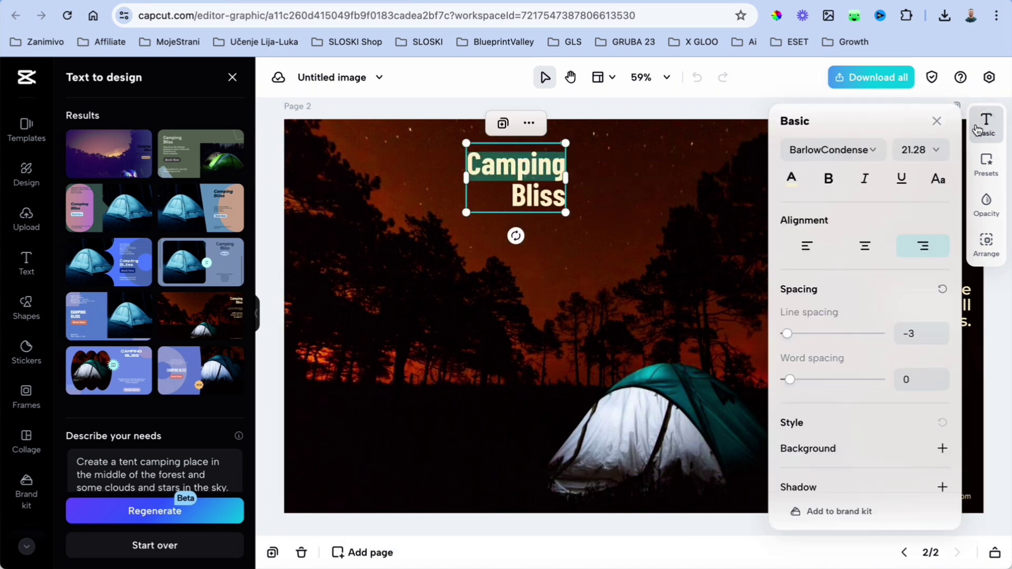
left_click(866, 247)
left_click_drag(566, 177, 709, 178)
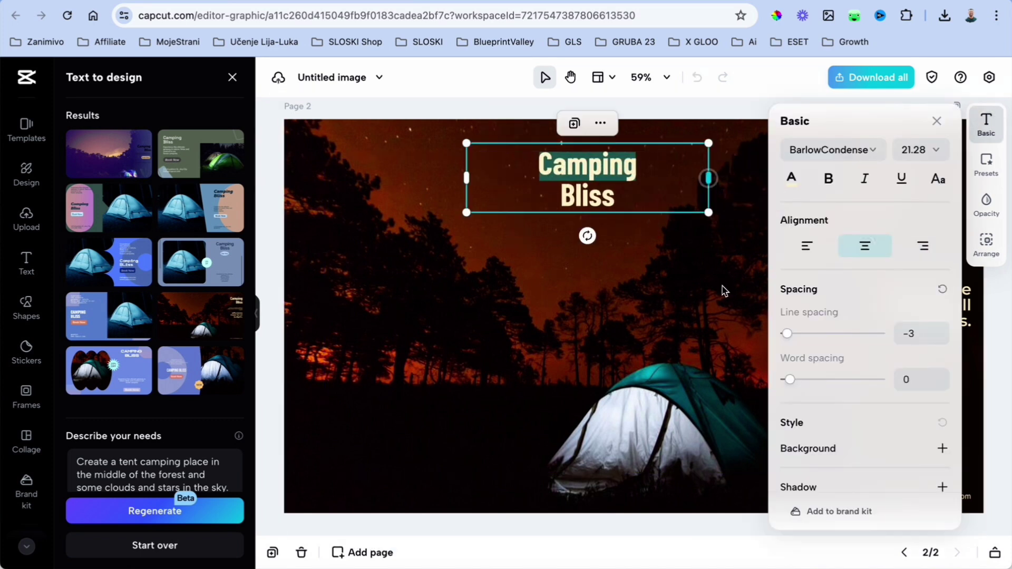
left_click_drag(793, 380, 791, 378)
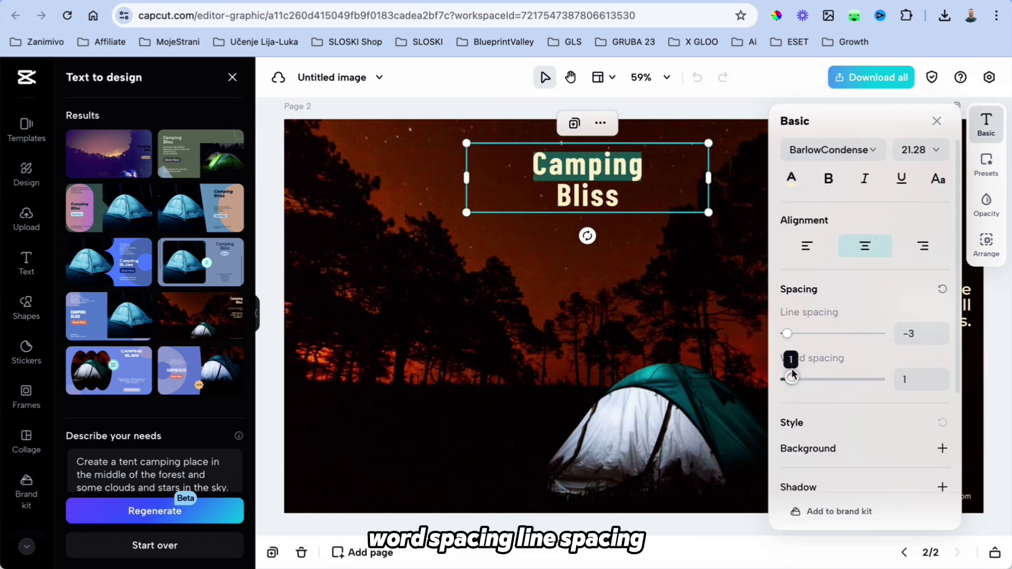
left_click_drag(786, 333, 786, 332)
key("BackSpace")
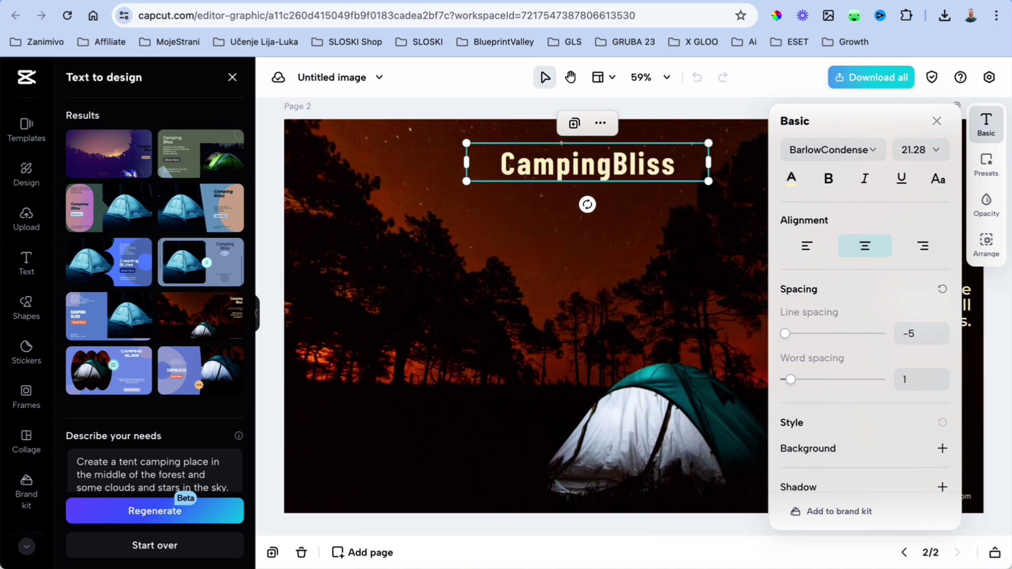
type("in The Middle of")
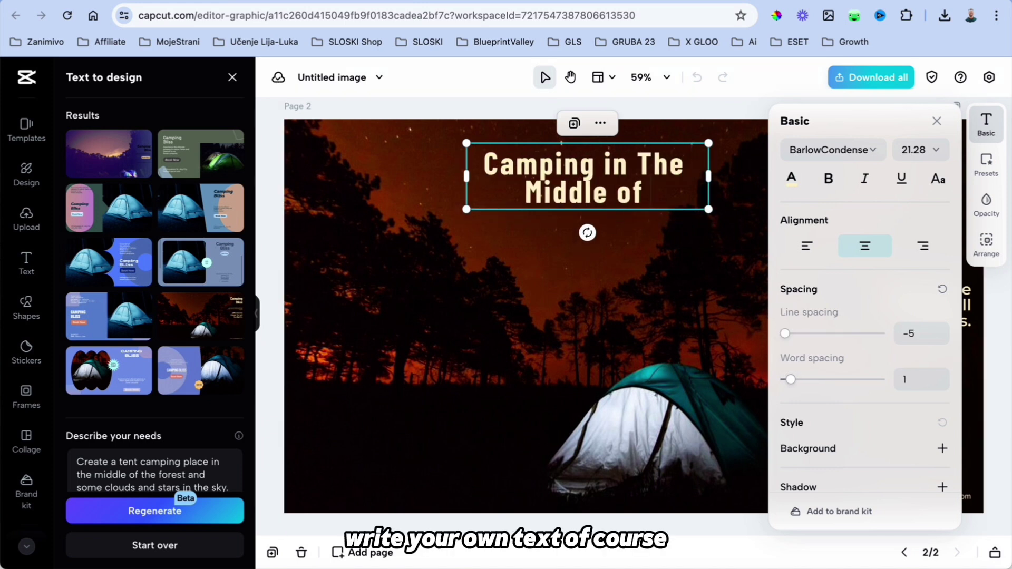
type(" The Forest")
left_click_drag(467, 190, 341, 192)
left_click(937, 122)
left_click_drag(713, 181, 910, 168)
Set the title to size 24 Montserrat-SemiBold and delete the dark right-side overlay.
left_click(938, 151)
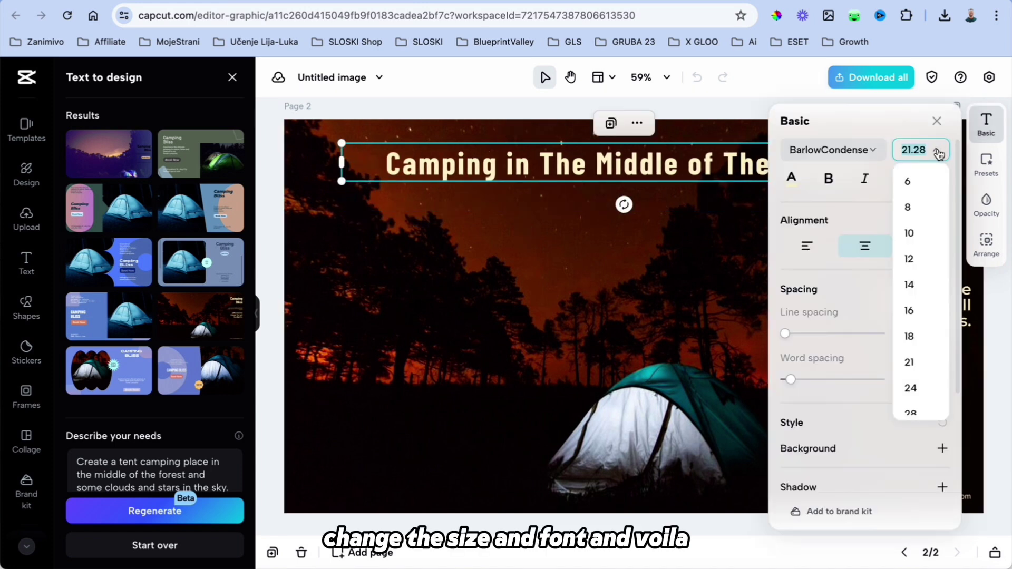
left_click(911, 388)
left_click(874, 153)
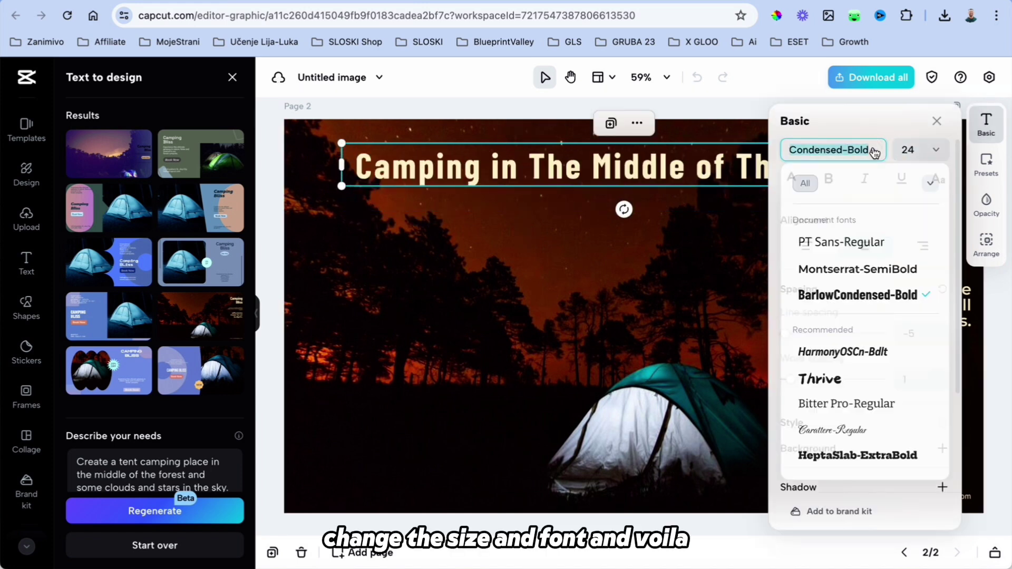
left_click(854, 269)
left_click(864, 470)
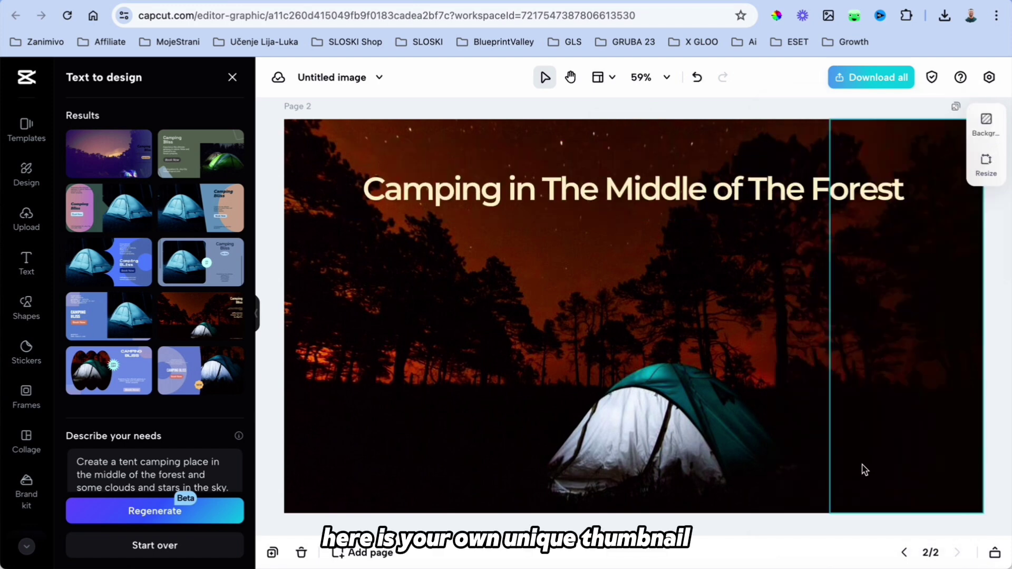
left_click(834, 387)
key("Delete")
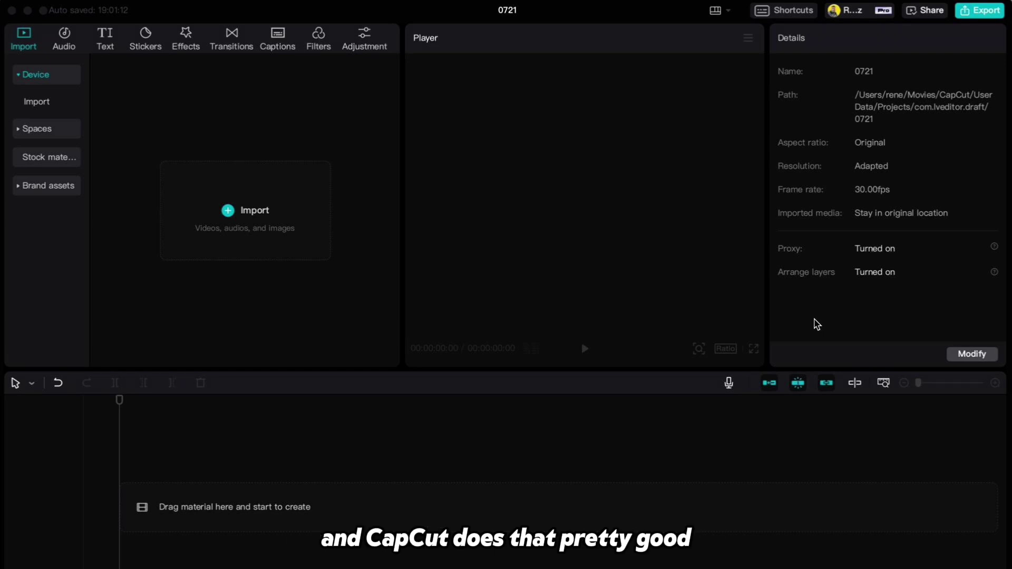
Import the talking-head MP4 from Downloads into the 0721 project.
left_click(255, 214)
left_click(374, 280)
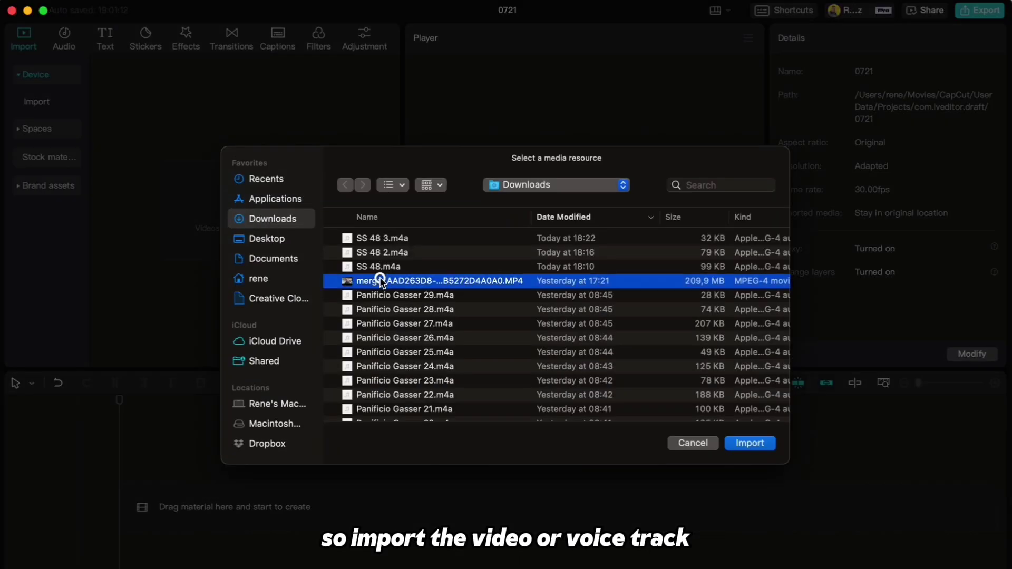
left_click(740, 442)
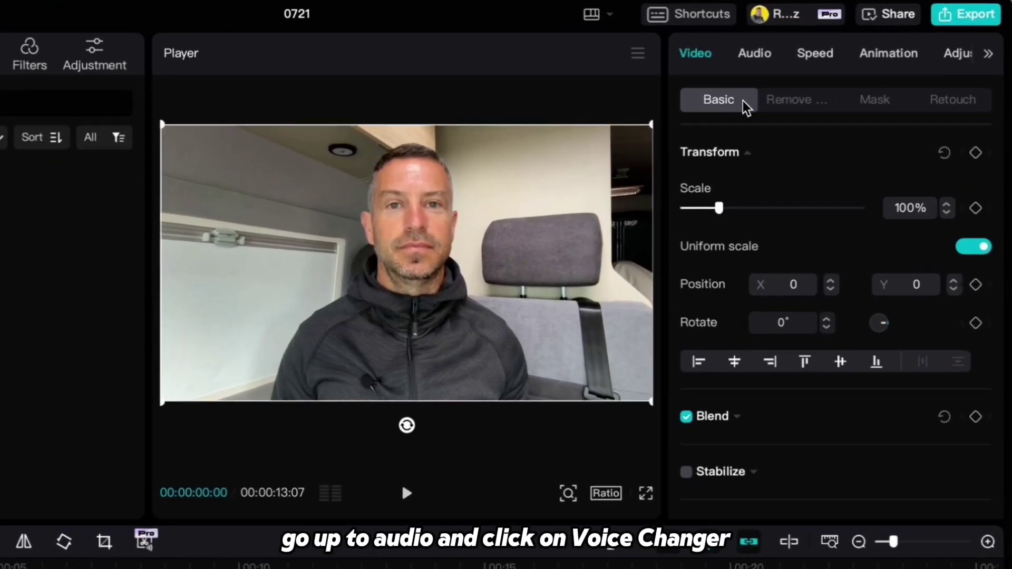
Apply the Electronic voice filter from the clip's Voice changer and preview it.
left_click(754, 59)
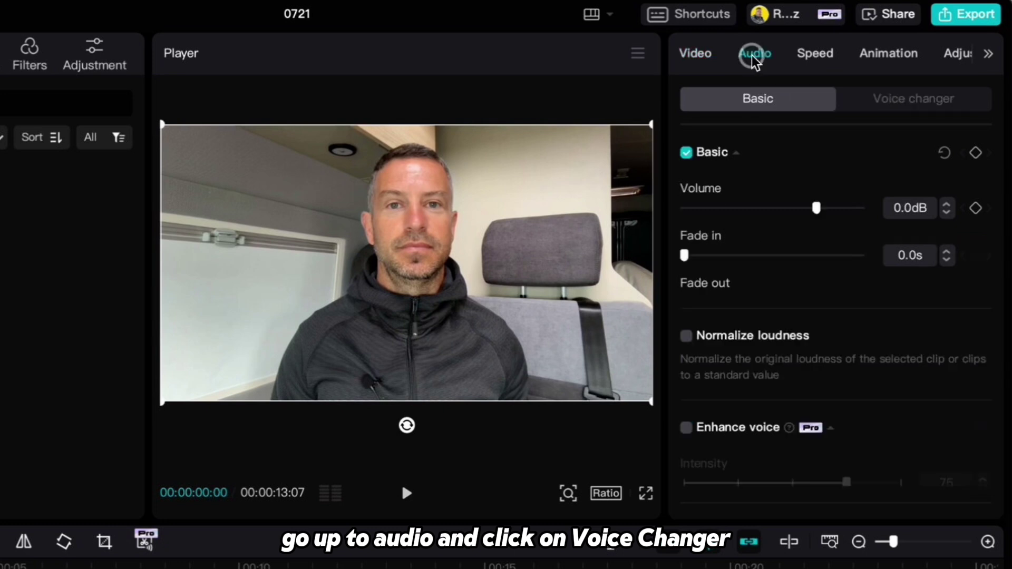
left_click(911, 103)
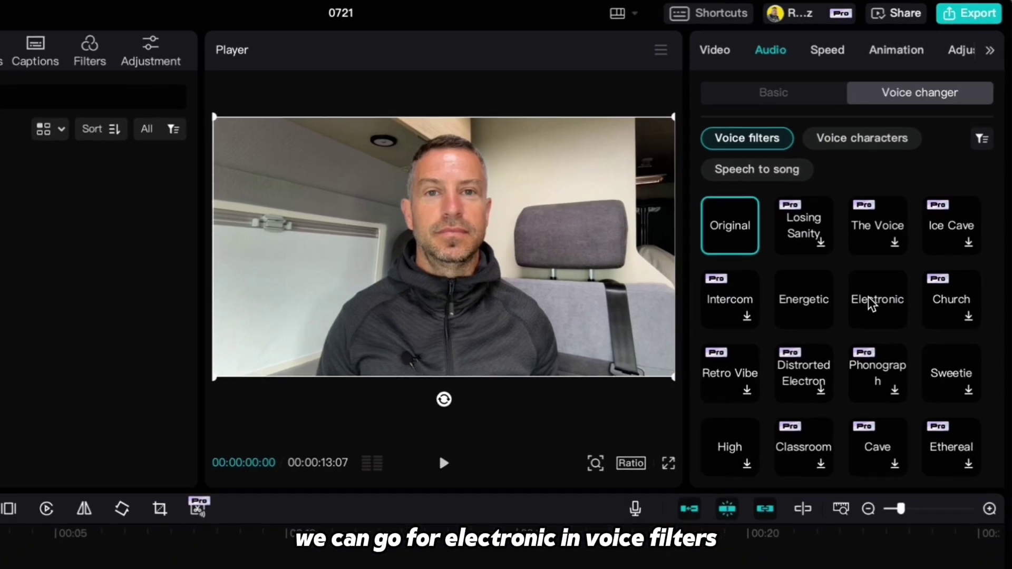
left_click(862, 323)
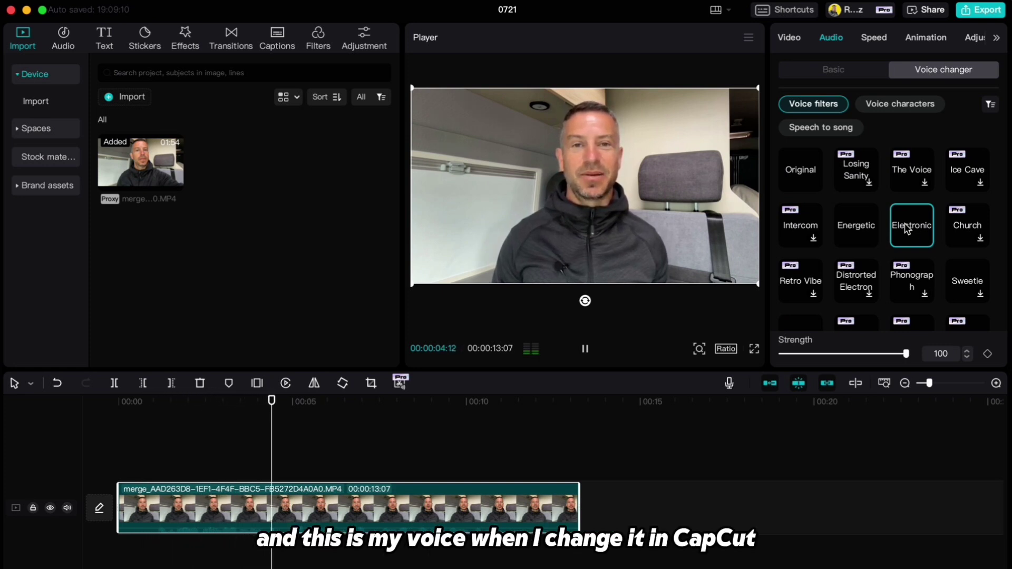
key("space")
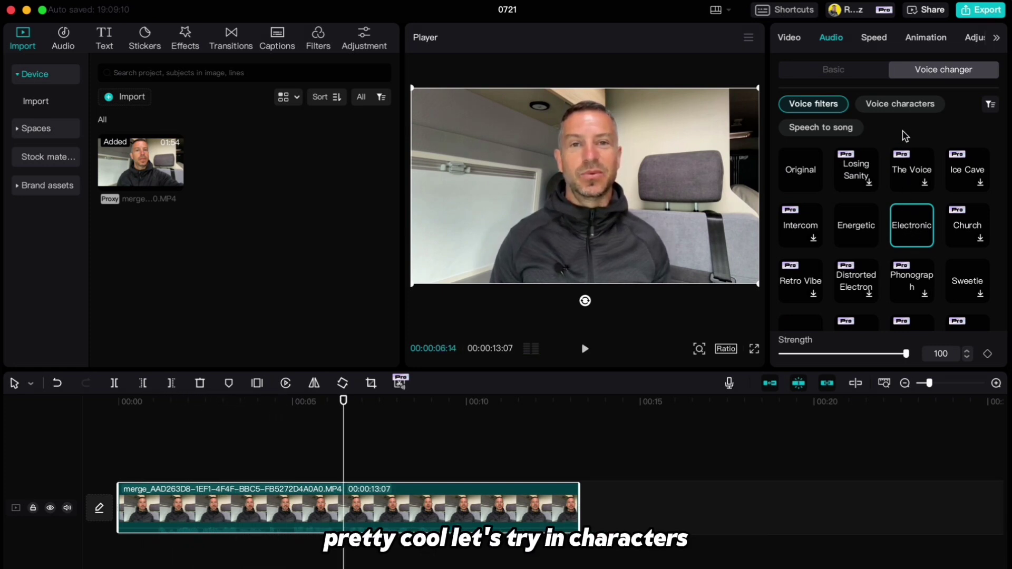
Switch the clip's voice to the Bestie voice character.
left_click(902, 109)
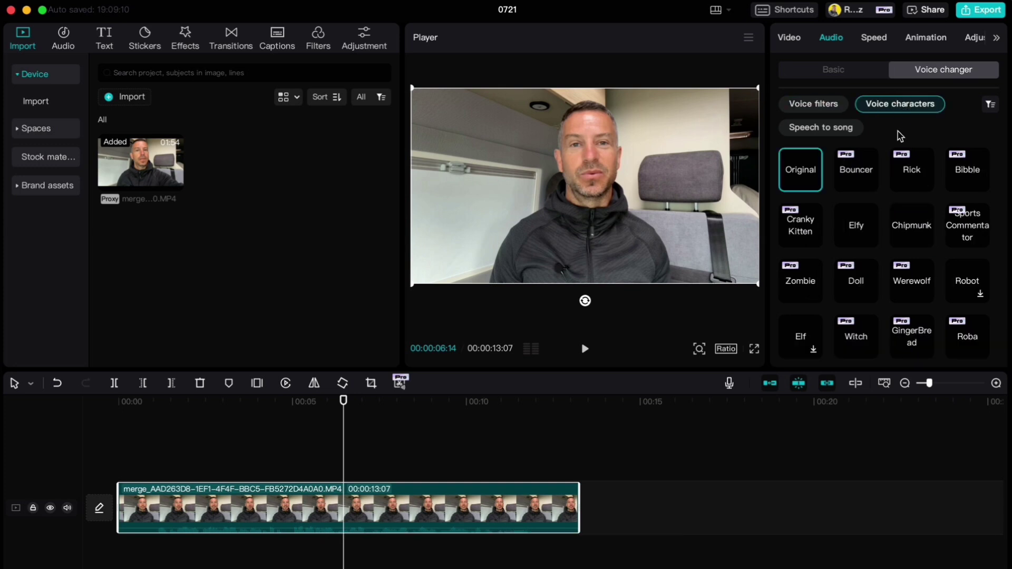
scroll(898, 222, "down", 5)
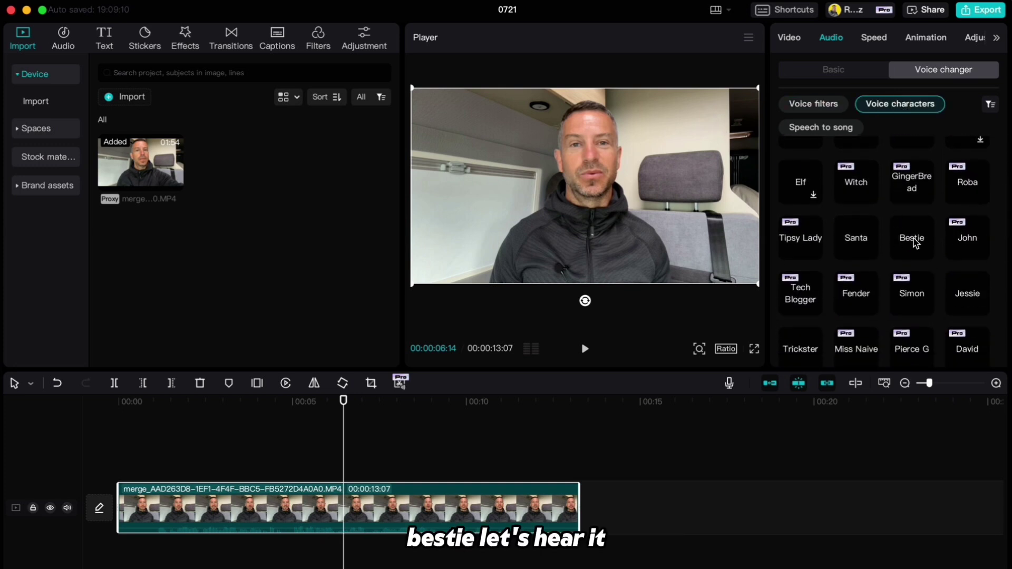
left_click(913, 240)
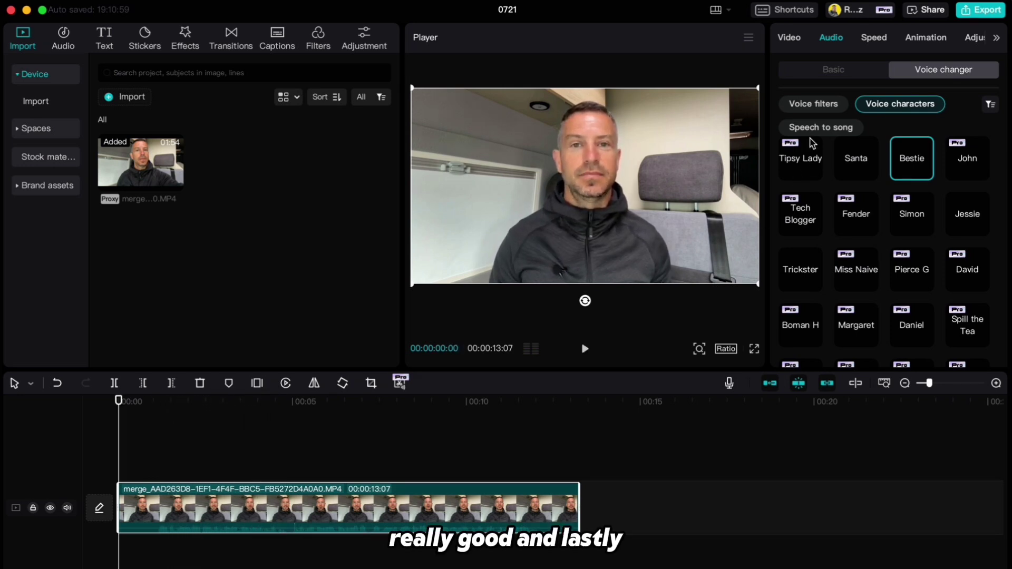
Apply the Folk speech-to-song style to the talking-head clip.
left_click(813, 128)
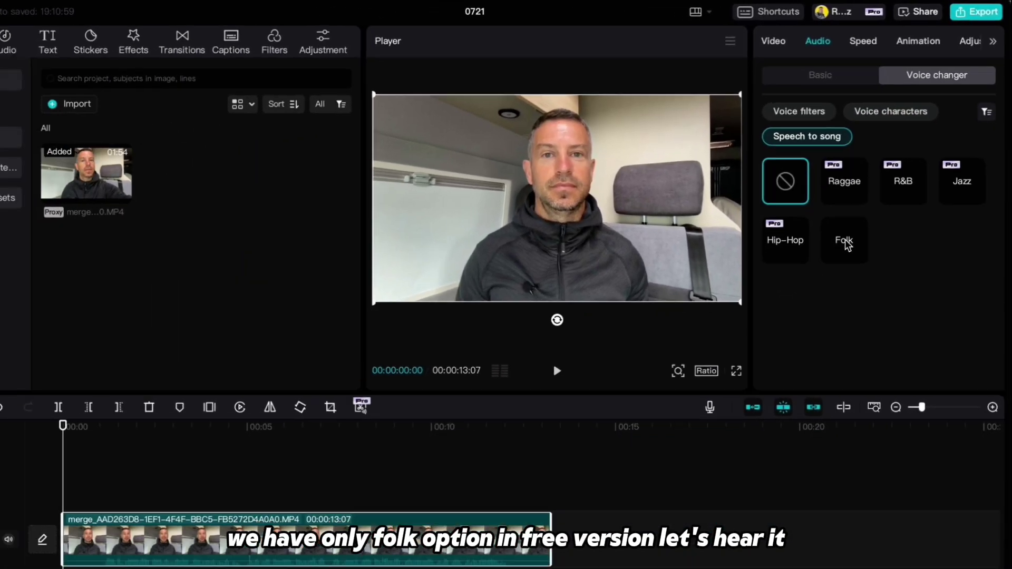
left_click(782, 331)
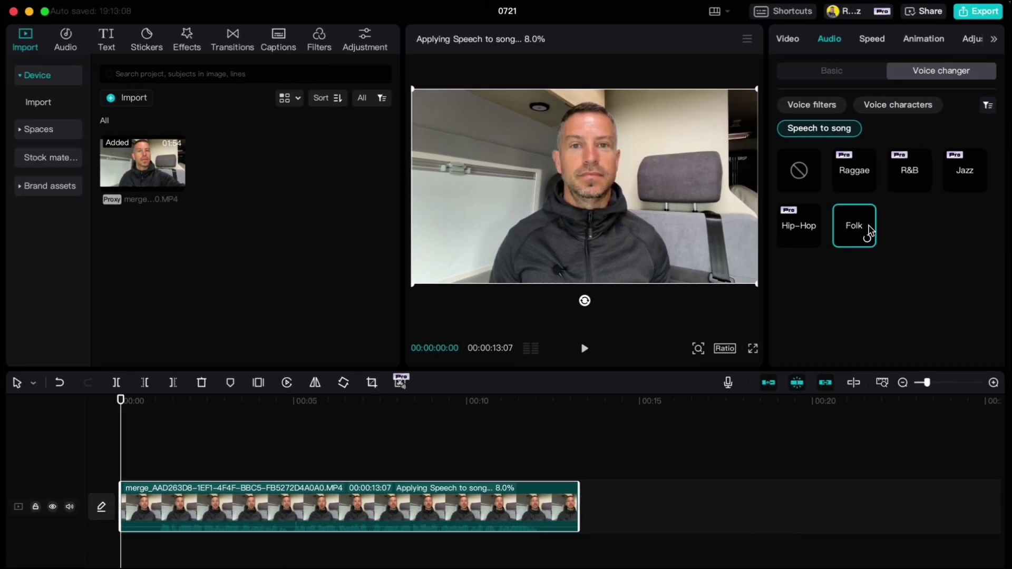